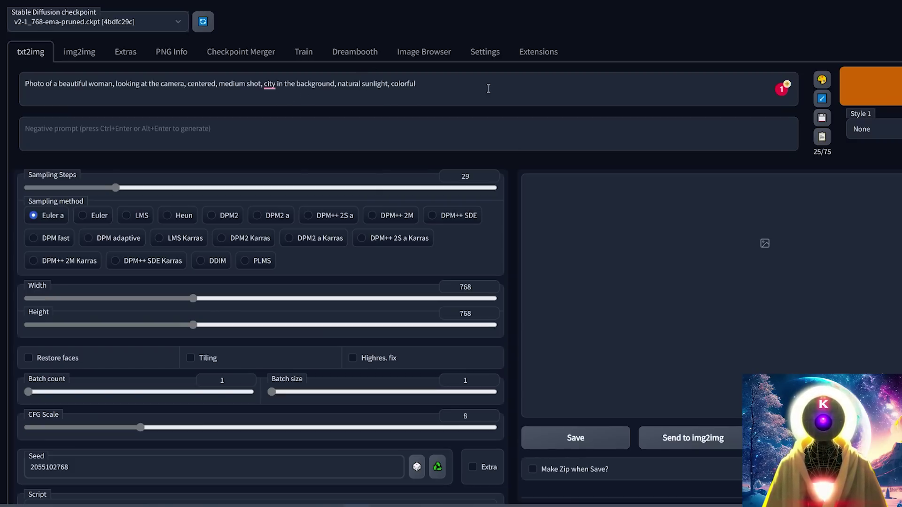
- Generate the portrait, then append ', art by midjourney, CGI_Animation' to the prompt and regenerate
click(874, 101)
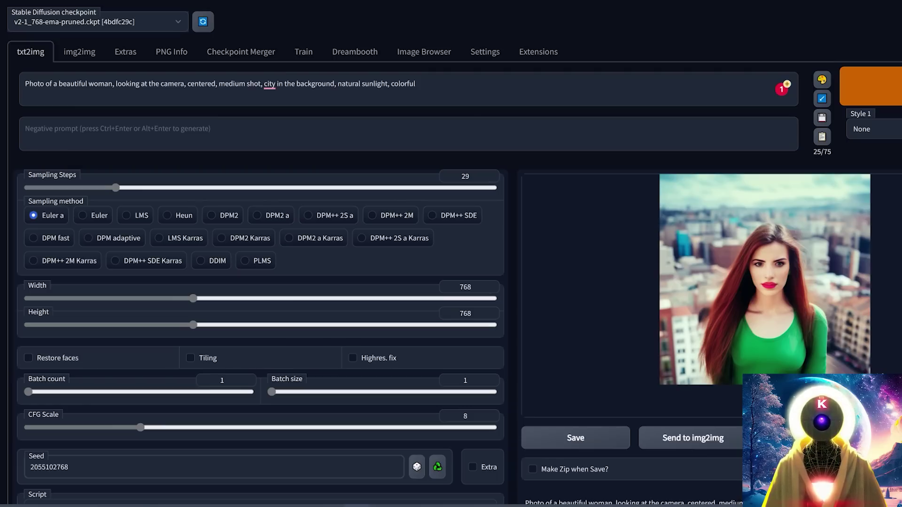
text(, art by midjourney, CGI_Animation)
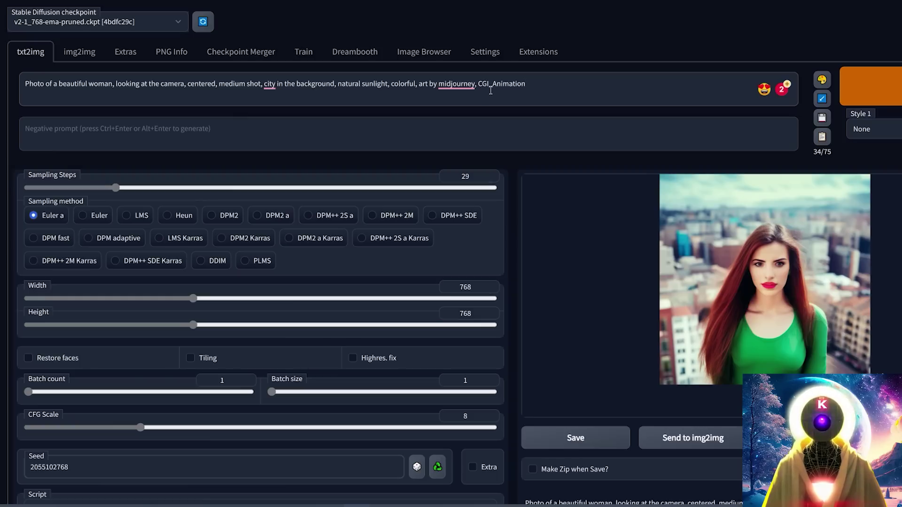
click(893, 98)
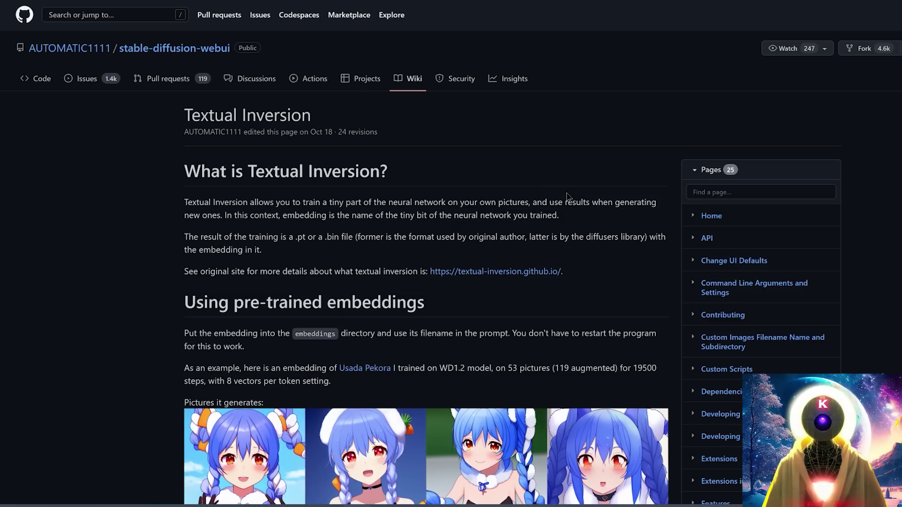
- Scroll the Textual Inversion wiki down to the Training embeddings section
scroll(567, 196, down, 2)
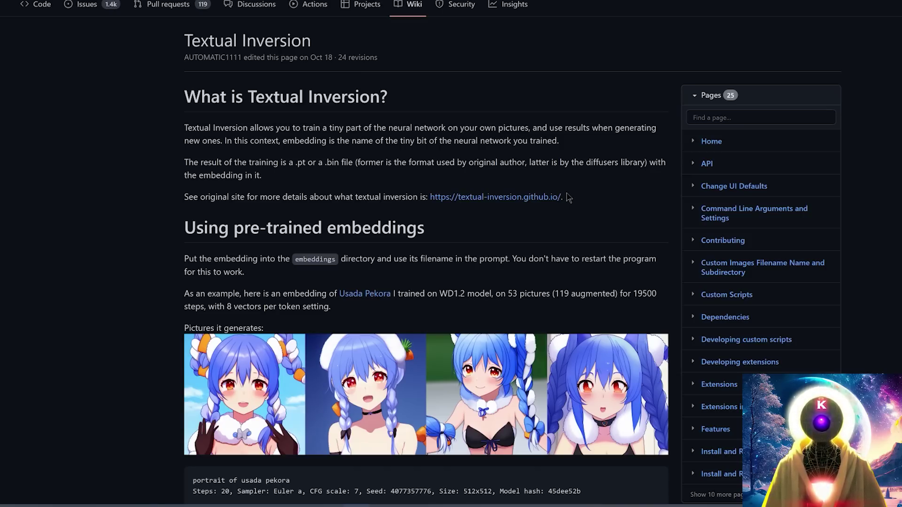
scroll(581, 198, down, 3)
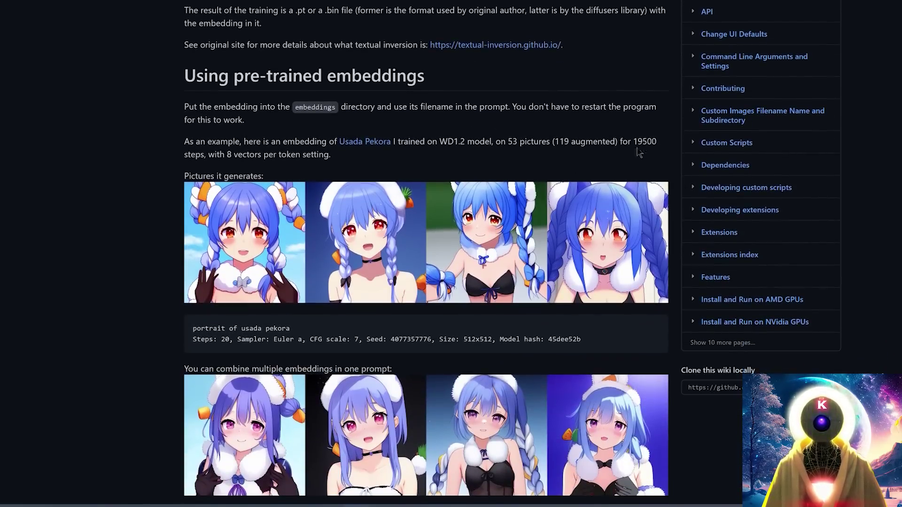
scroll(531, 141, down, 2)
scroll(675, 104, down, 5)
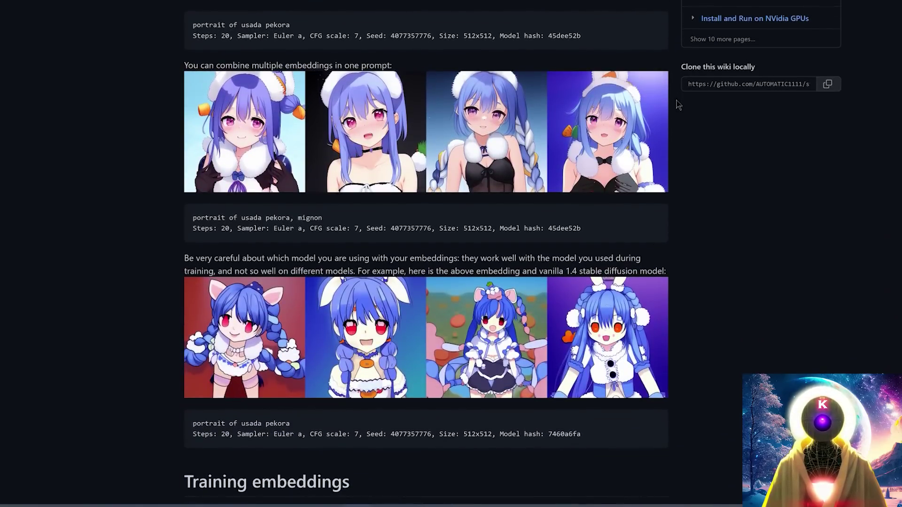
scroll(697, 141, down, 5)
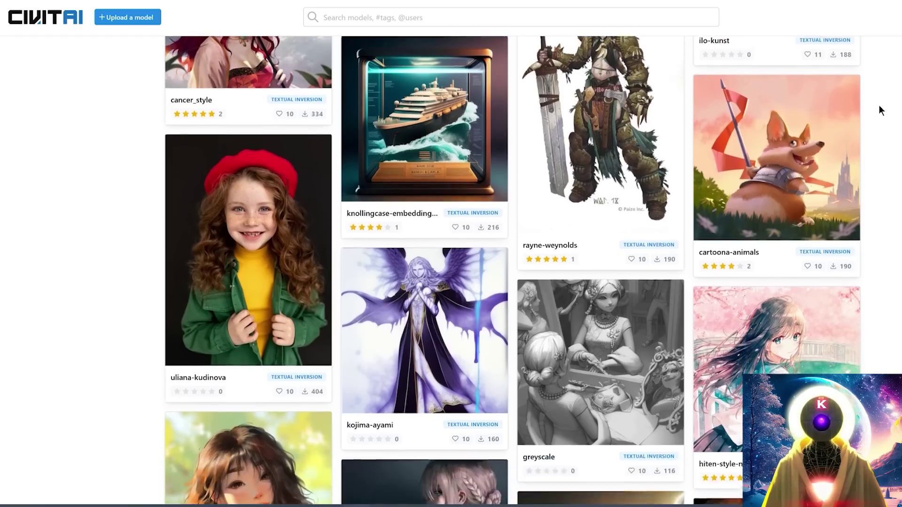
- Scroll the Civitai embedding gallery and browse one embedding's other sample images
scroll(880, 107, down, 3)
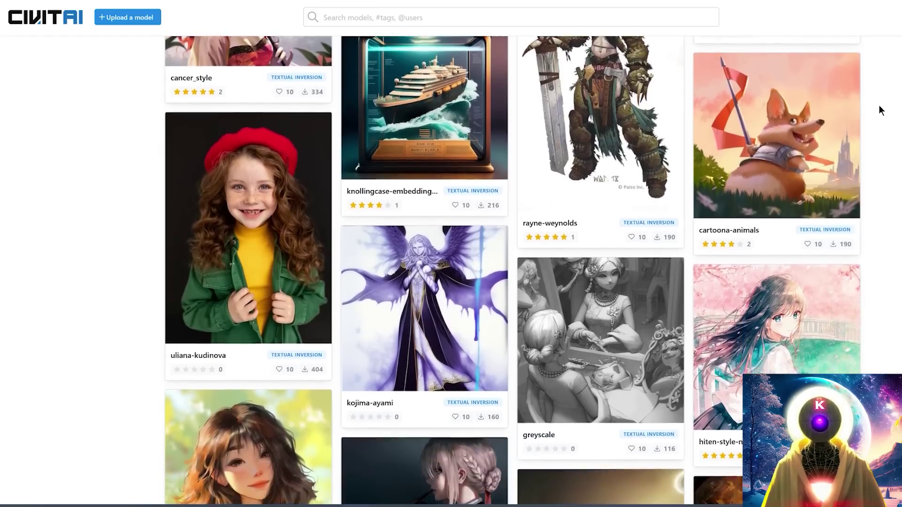
scroll(879, 109, down, 2)
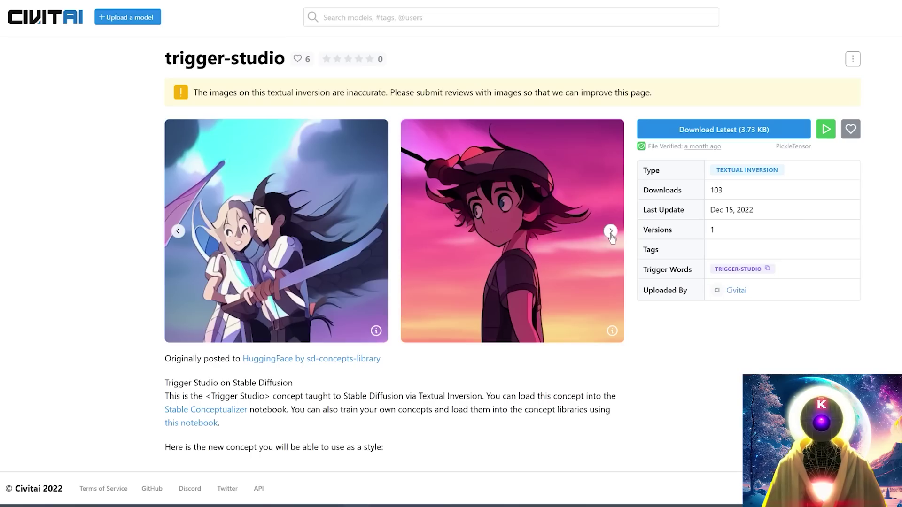
click(610, 231)
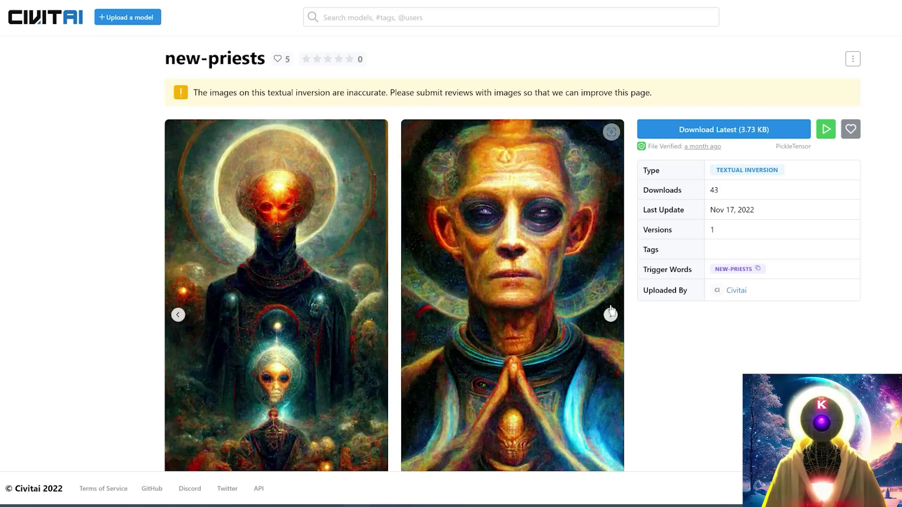
- Look through more embeddings, cycle the Anthro sample images, and return to the gallery
scroll(599, 226, down, 2)
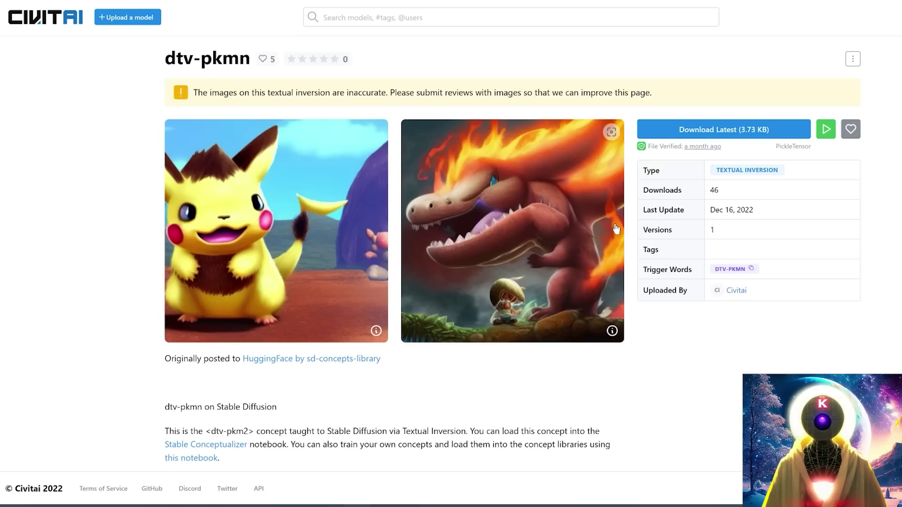
scroll(630, 207, down, 1)
scroll(630, 208, up, 1)
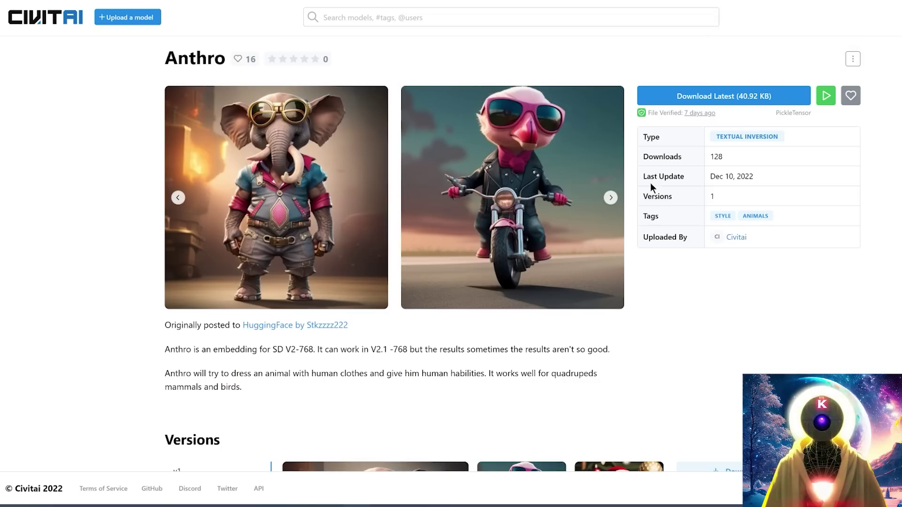
scroll(657, 220, down, 2)
scroll(658, 221, up, 2)
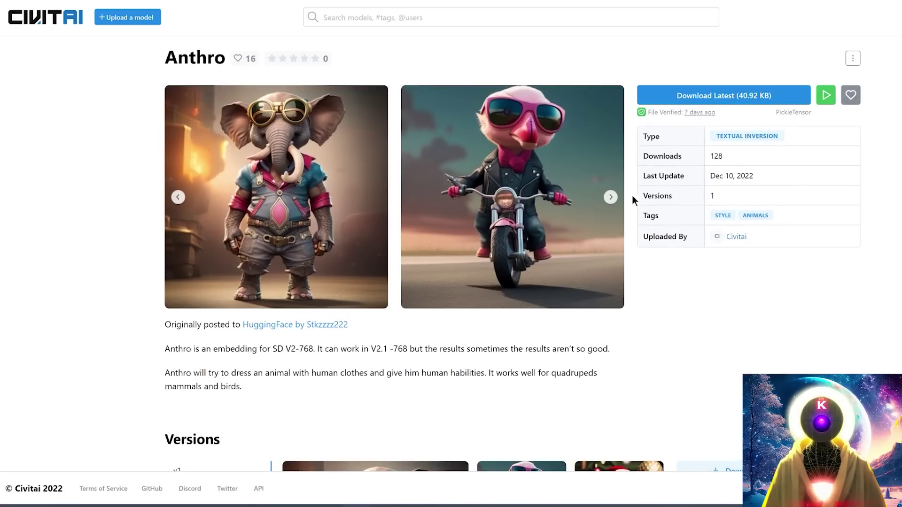
click(611, 196)
click(611, 197)
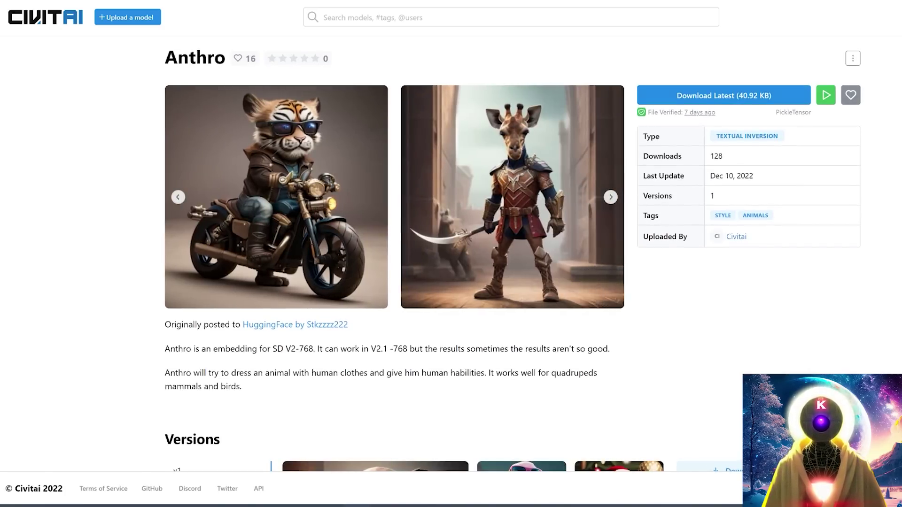
key(alt+Left)
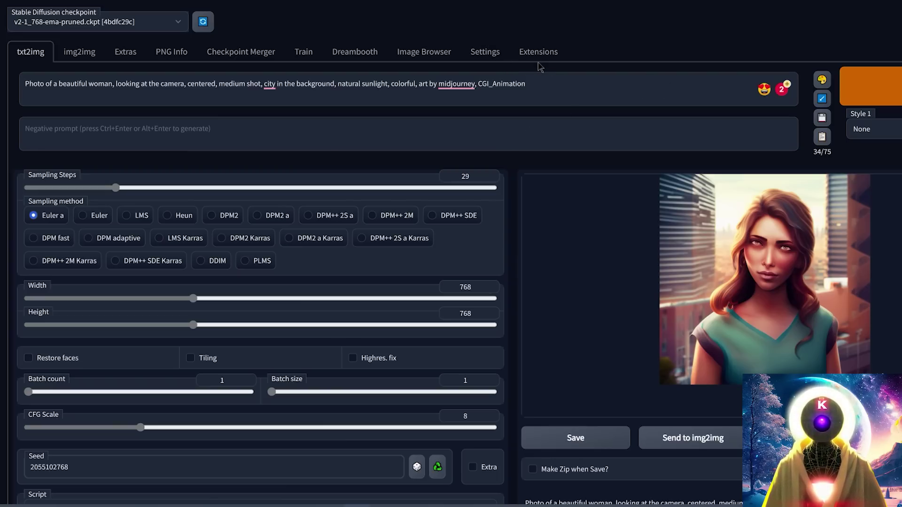
- Paste the cropped/blurry/deformed negative prompt and generate a portrait
click(227, 147)
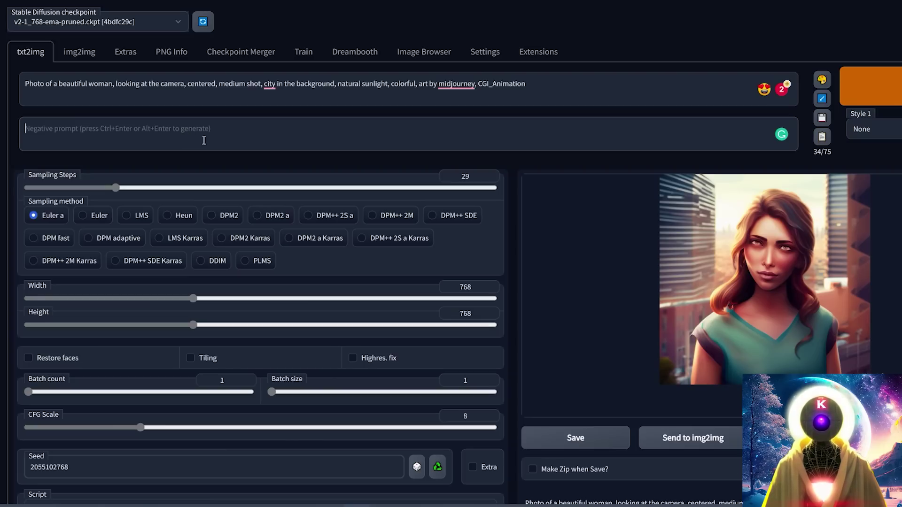
text(cropped, blurry, artist name, disfigured, deformed, grid)
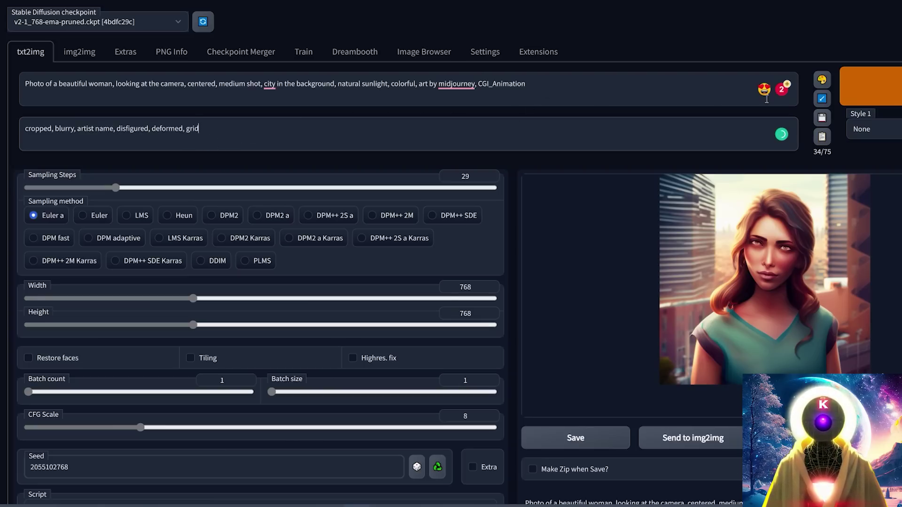
click(869, 87)
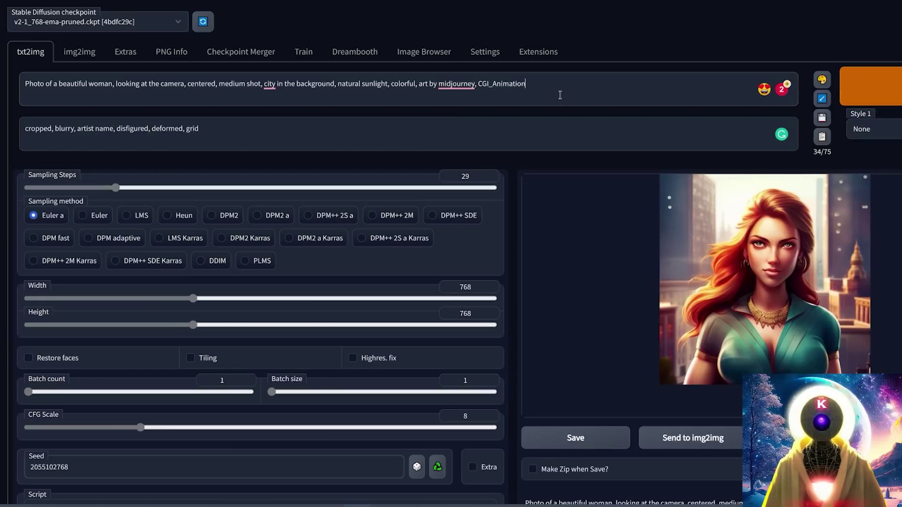
- Append ', vikingpunk-63' to the prompt and generate a new portrait
text(,)
key(ctrl+v)
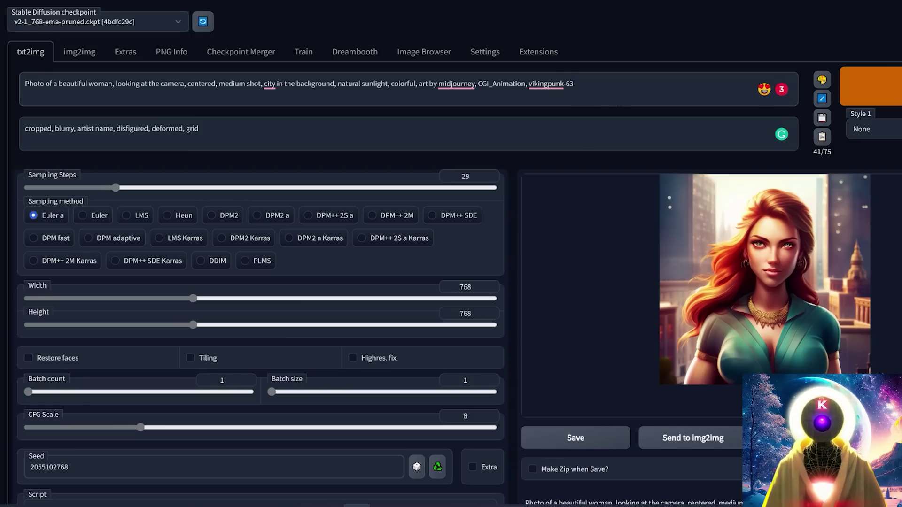
click(871, 87)
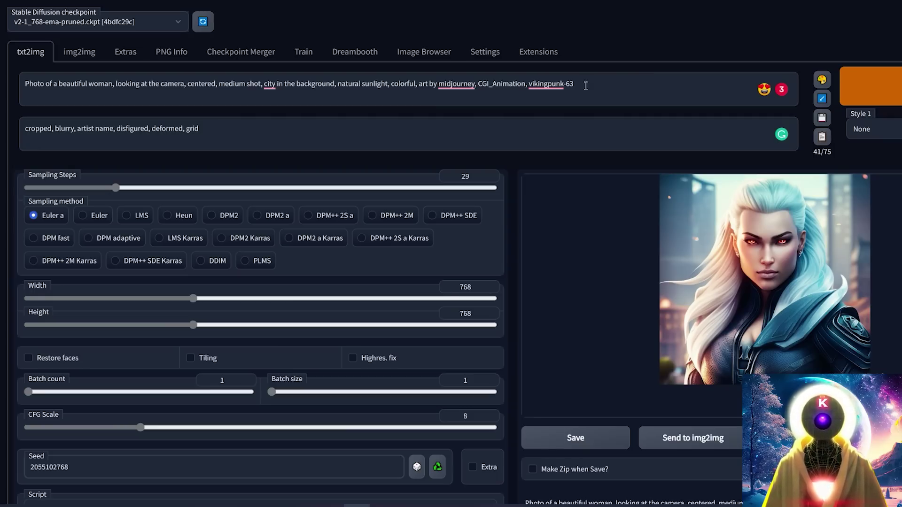
- Lower the vikingpunk-63 term to weight 0.1 in the prompt
drag(574, 84, 529, 84)
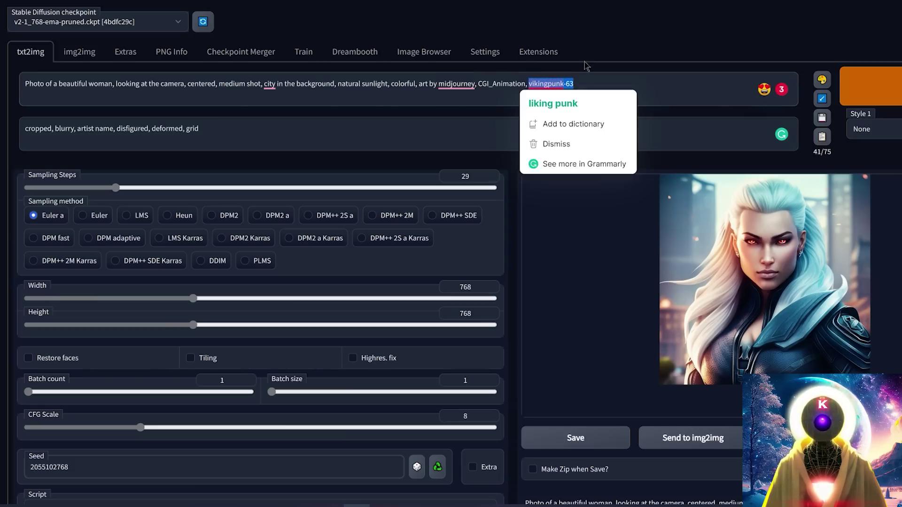
key(ctrl+Down)
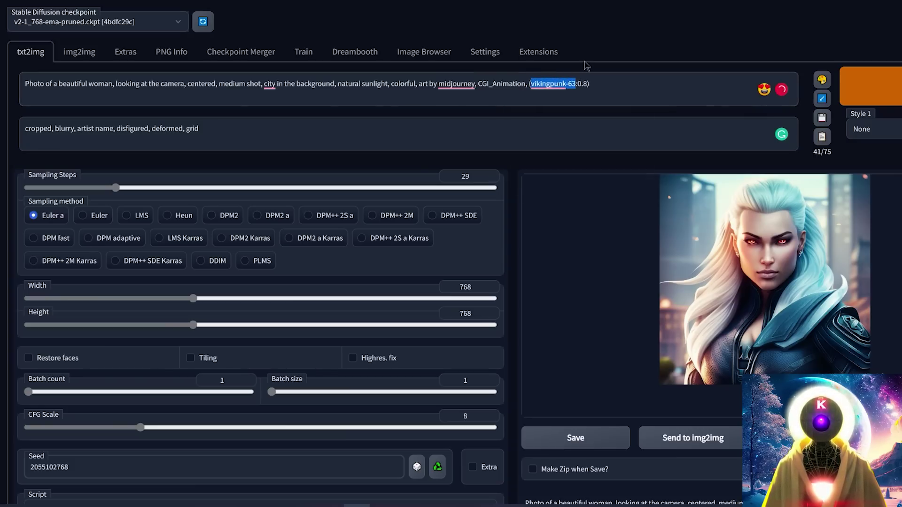
key(ctrl+Down)
key(ctrl+Down)
key(ctrl+Down)
key(ctrl+Down)
key(ctrl+Down)
key(ctrl+Down)
key(ctrl+Down)
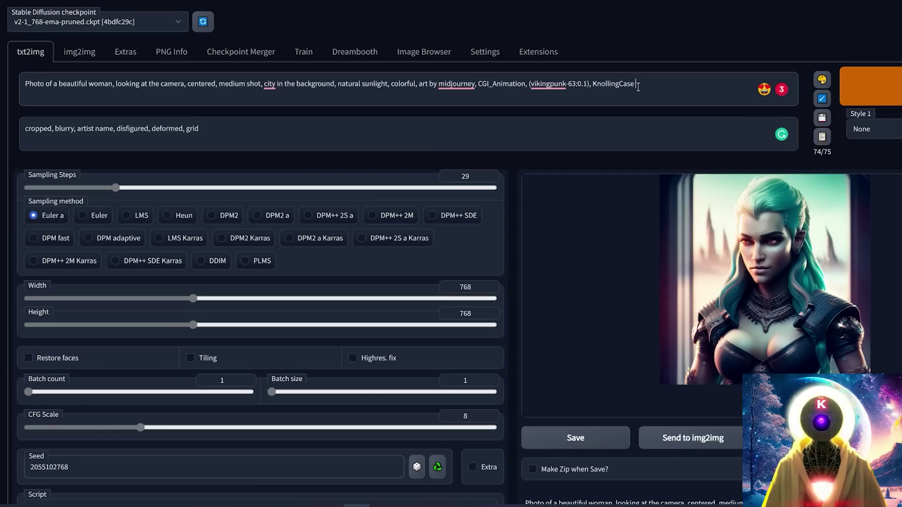
drag(635, 84, 418, 91)
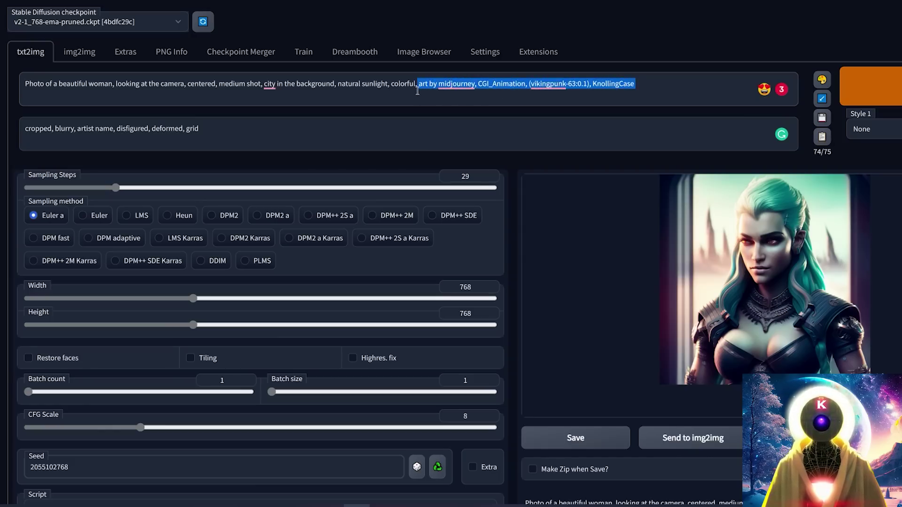
click(453, 84)
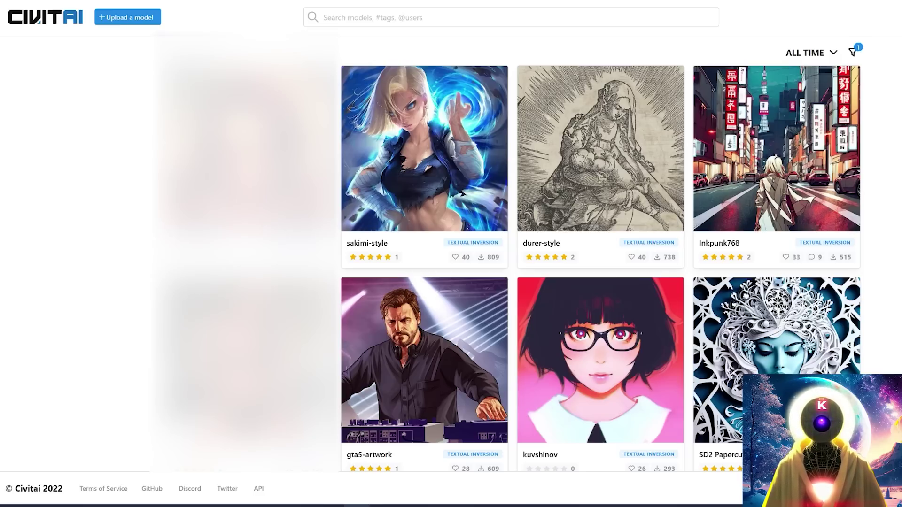
- Filter Civitai by model type, scroll the embeddings, and open knollingcase to note its SD v2.0 base
click(852, 53)
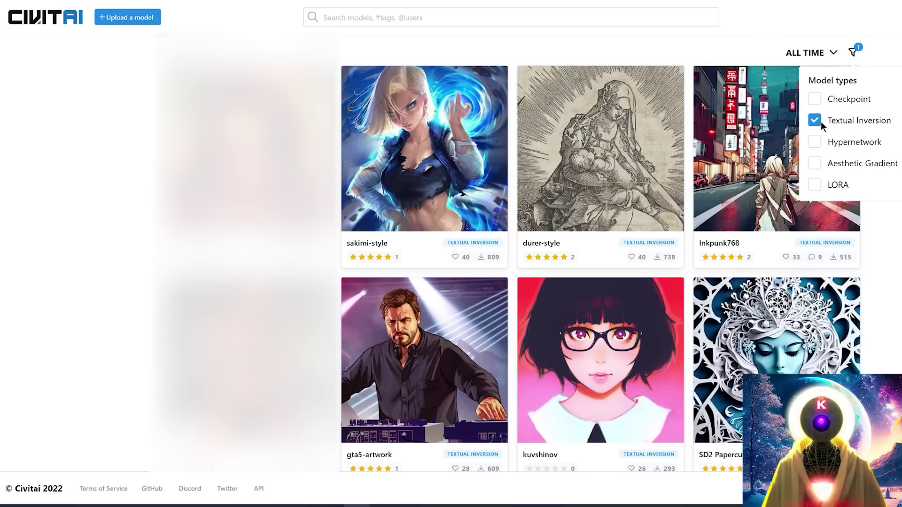
scroll(867, 234, down, 9)
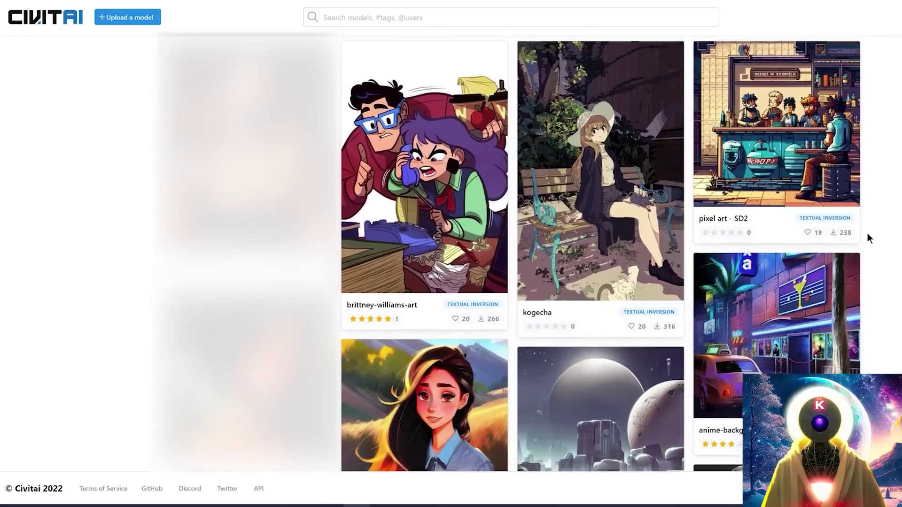
scroll(868, 233, down, 10)
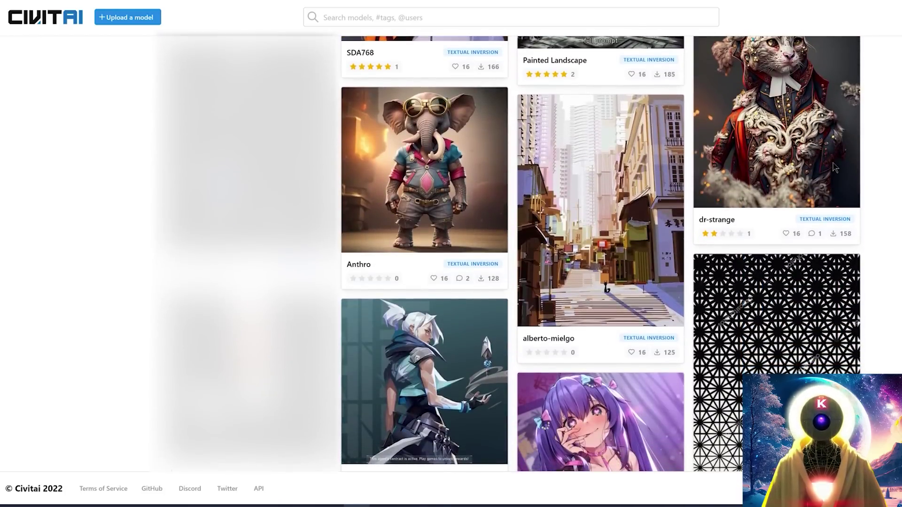
scroll(835, 168, down, 6)
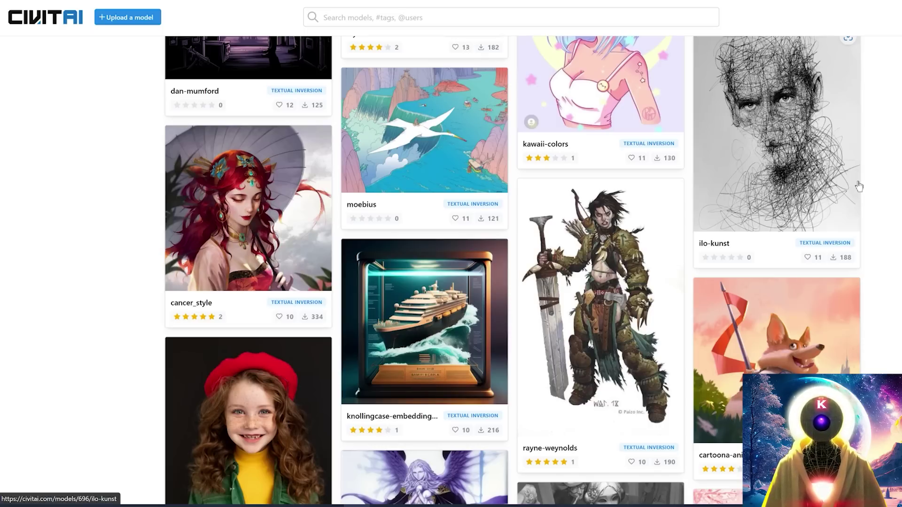
scroll(859, 187, down, 2)
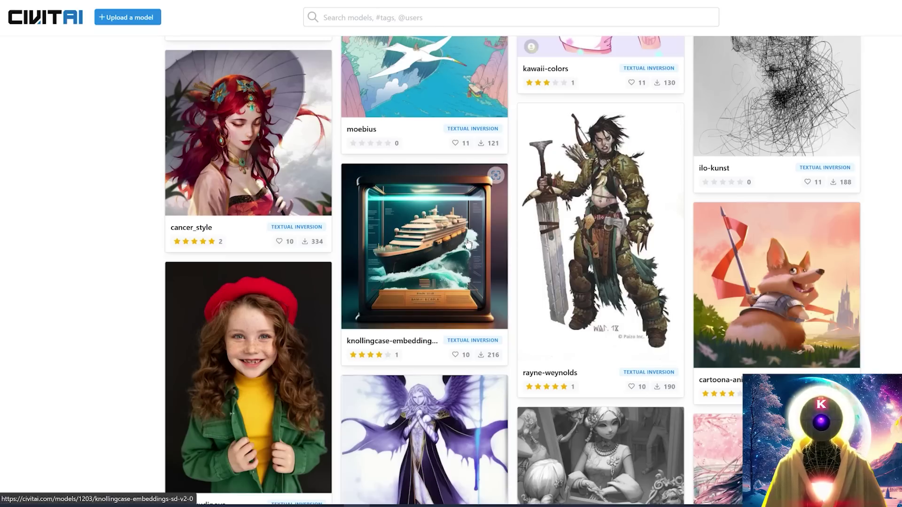
click(467, 238)
drag(324, 363, 212, 362)
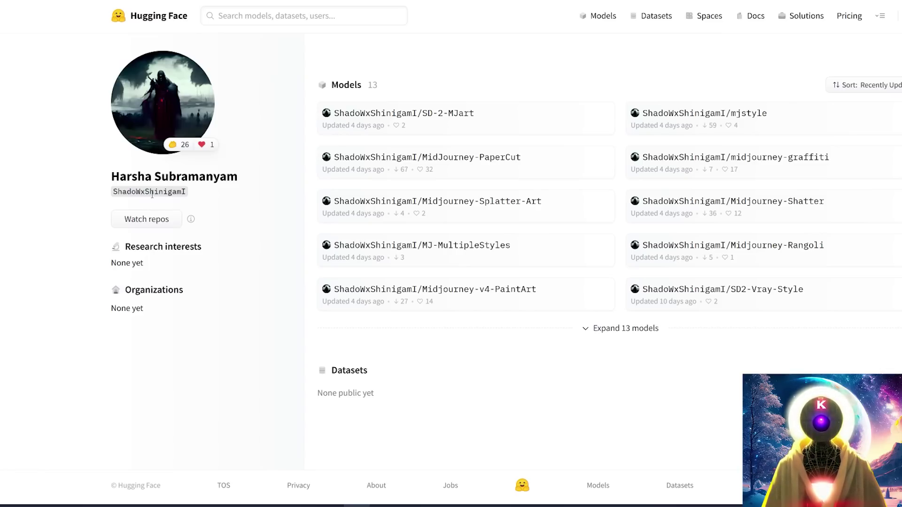
- Read through the MidJourney-PaperCut and CGI_Animation model cards on Hugging Face
click(470, 158)
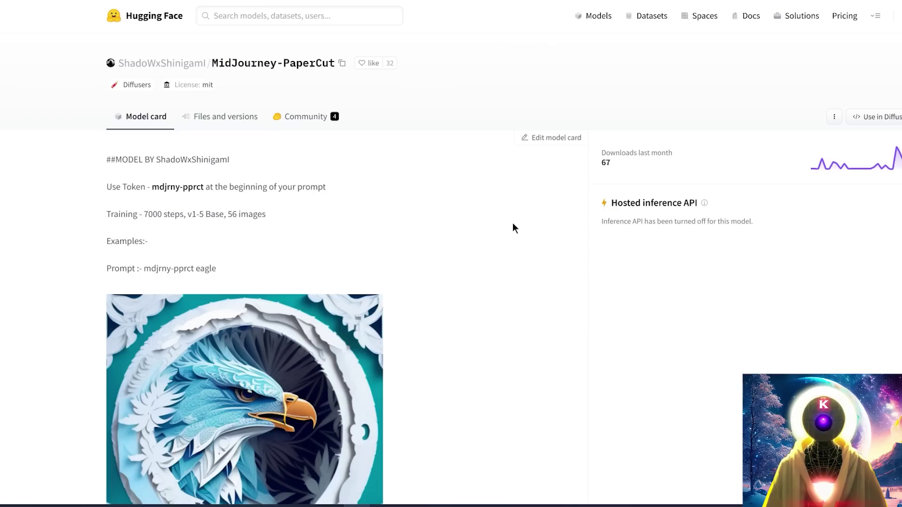
scroll(512, 221, down, 3)
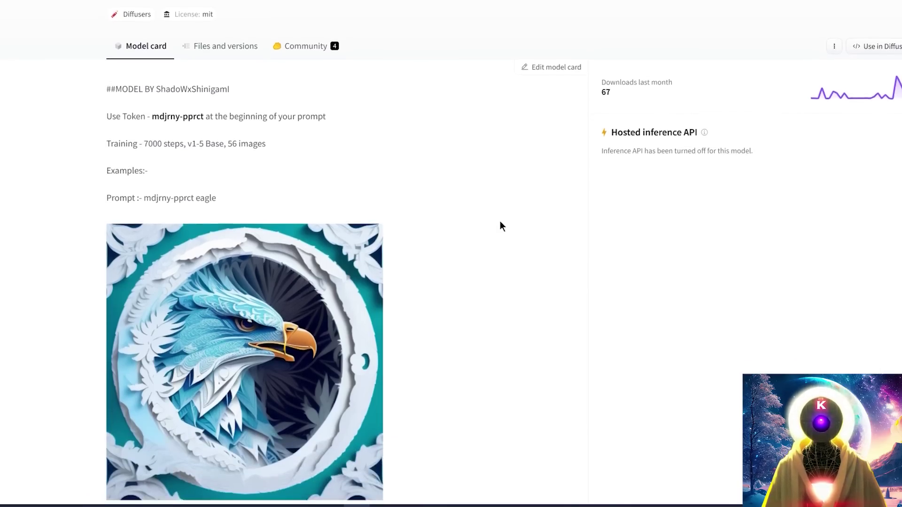
scroll(500, 227, down, 8)
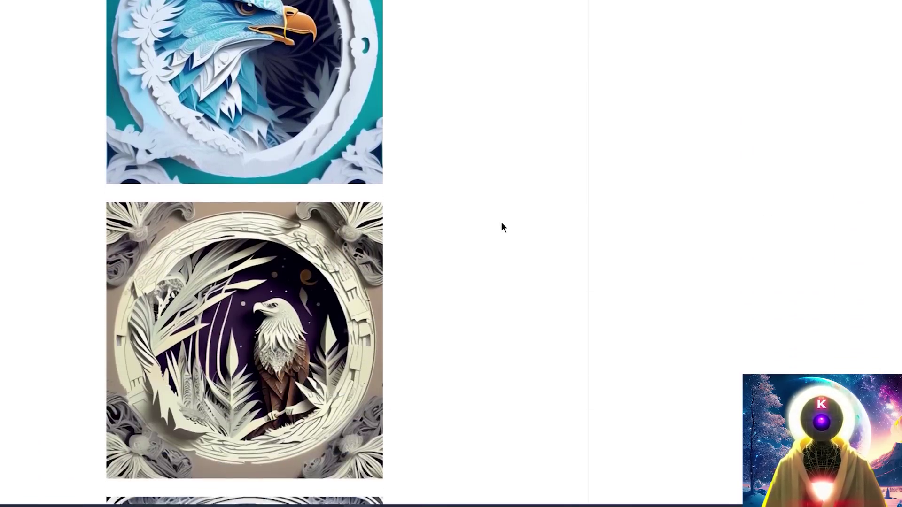
scroll(511, 239, down, 10)
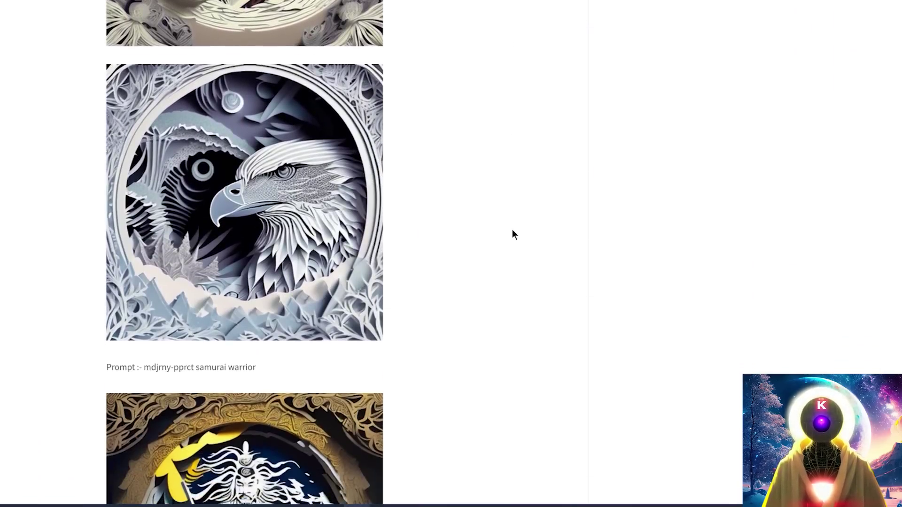
scroll(512, 233, down, 3)
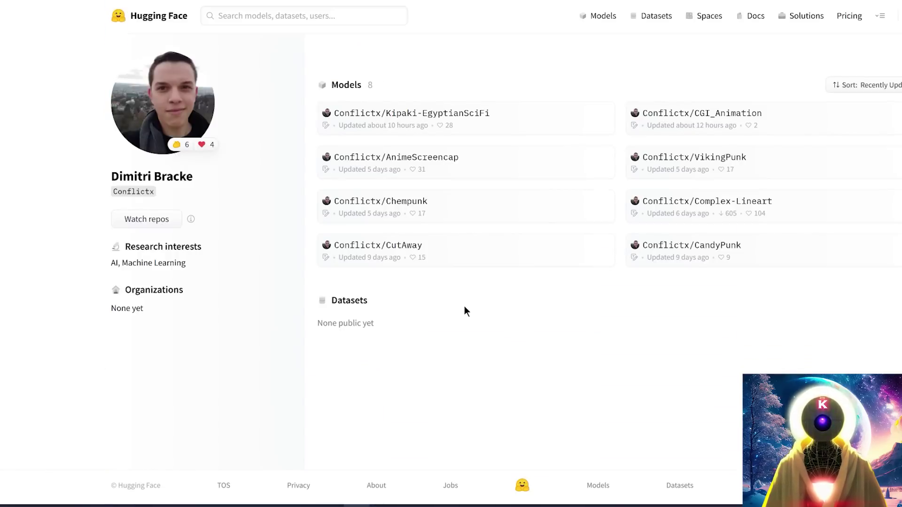
click(729, 110)
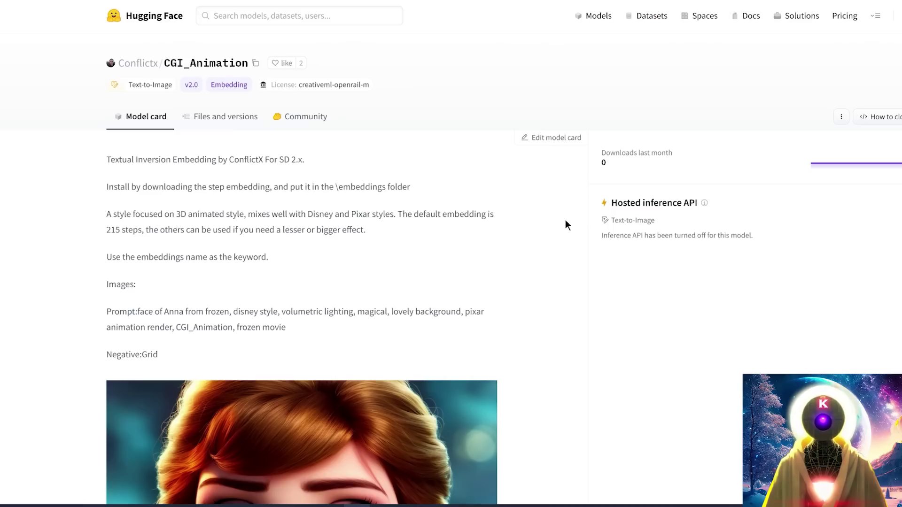
scroll(620, 225, down, 6)
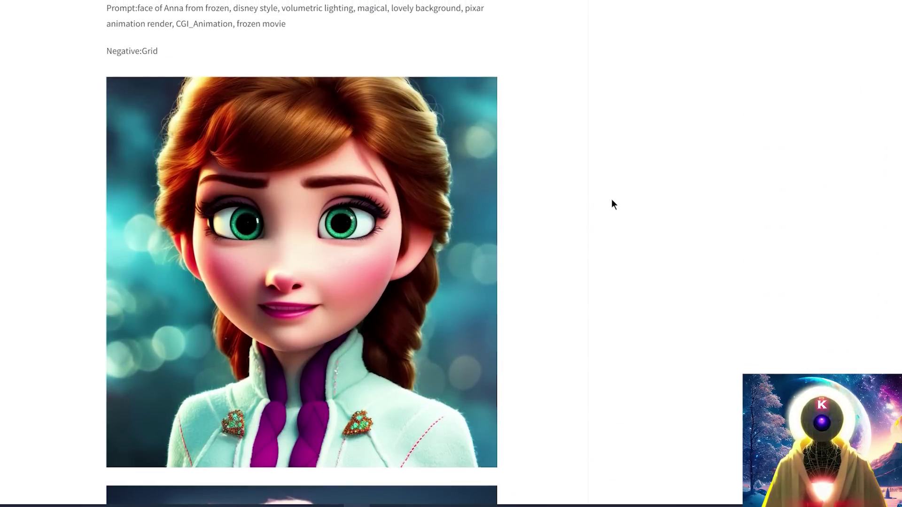
scroll(612, 200, down, 8)
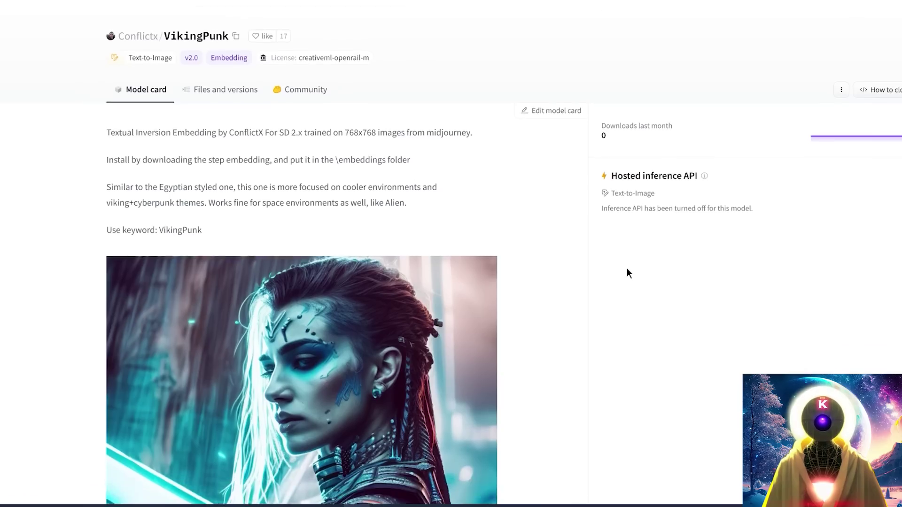
scroll(627, 270, down, 4)
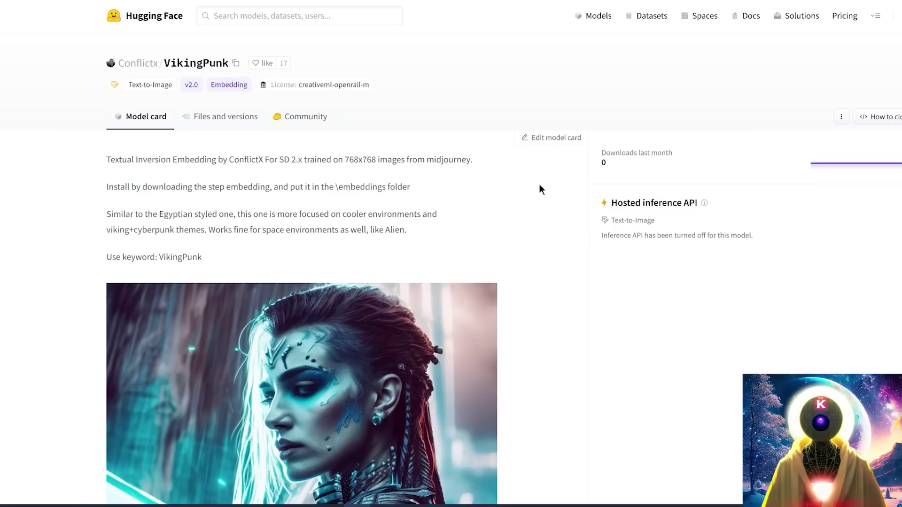
- Download VikingPunk.pt and VikingPunk-63.png from the VikingPunk repository's files
click(244, 123)
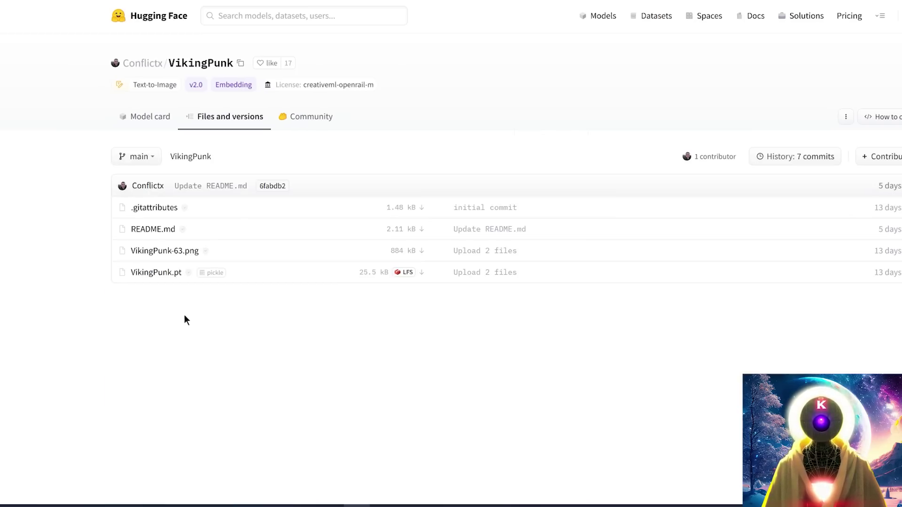
click(156, 277)
key(alt+Left)
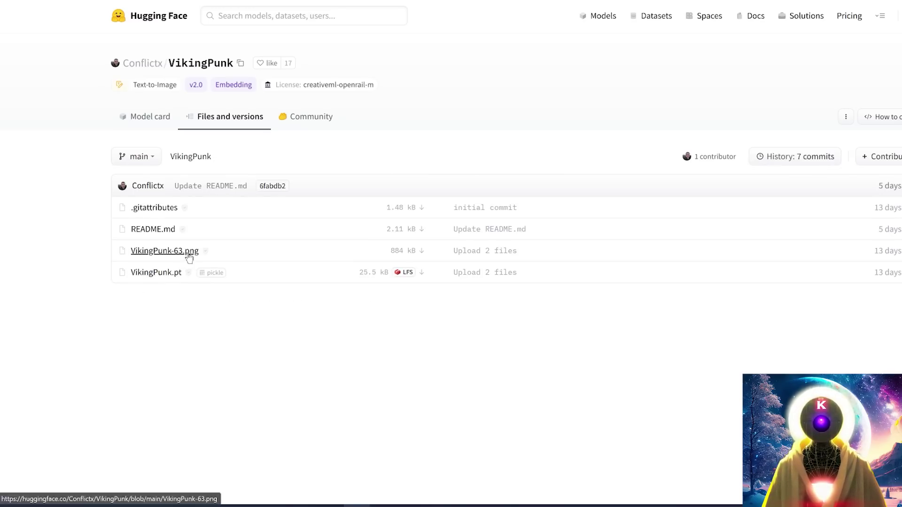
click(189, 254)
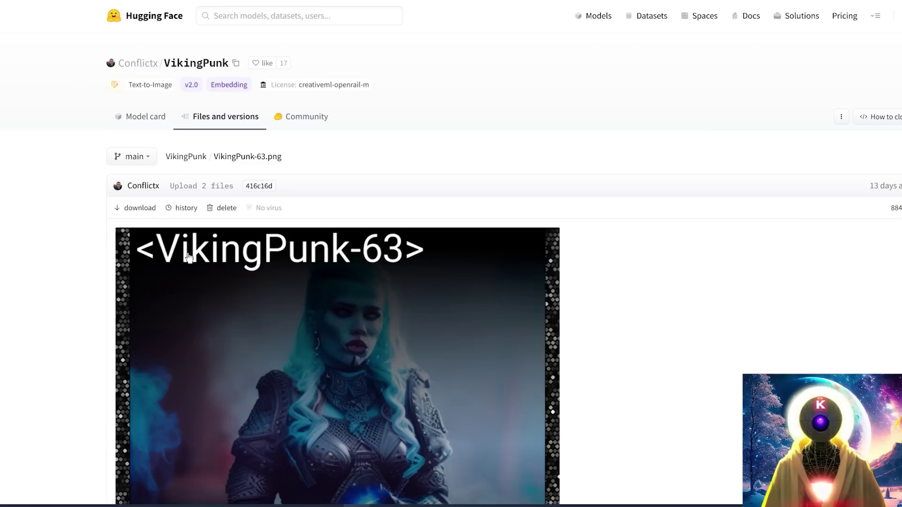
click(144, 211)
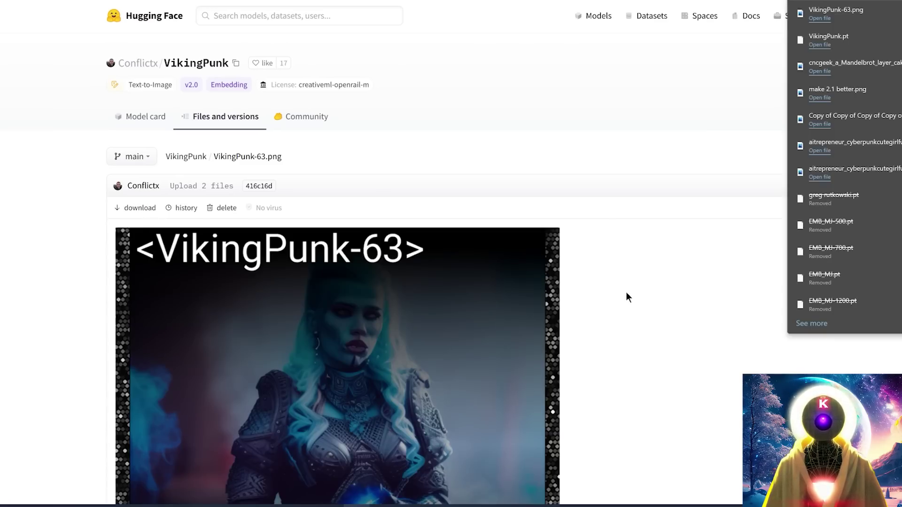
drag(144, 106, 128, 75)
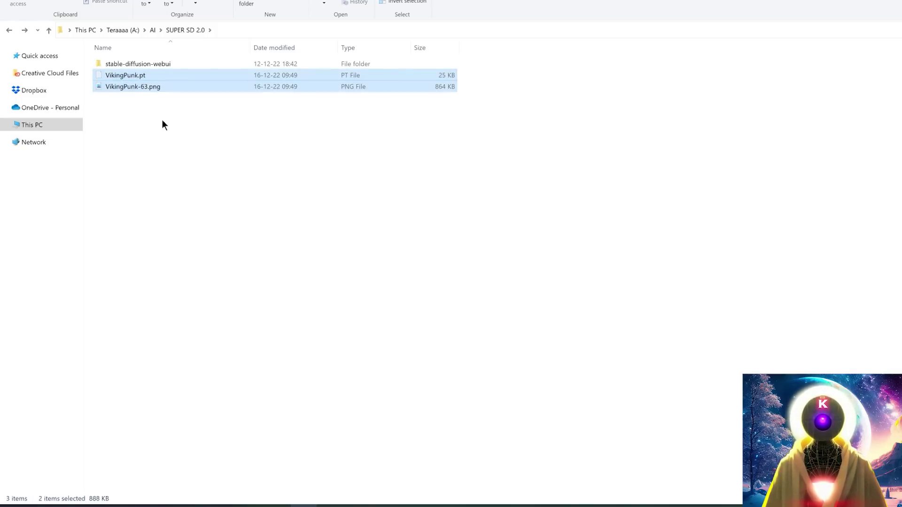
- Paste the VikingPunk files into stable-diffusion-webui's embeddings folder
double_click(147, 62)
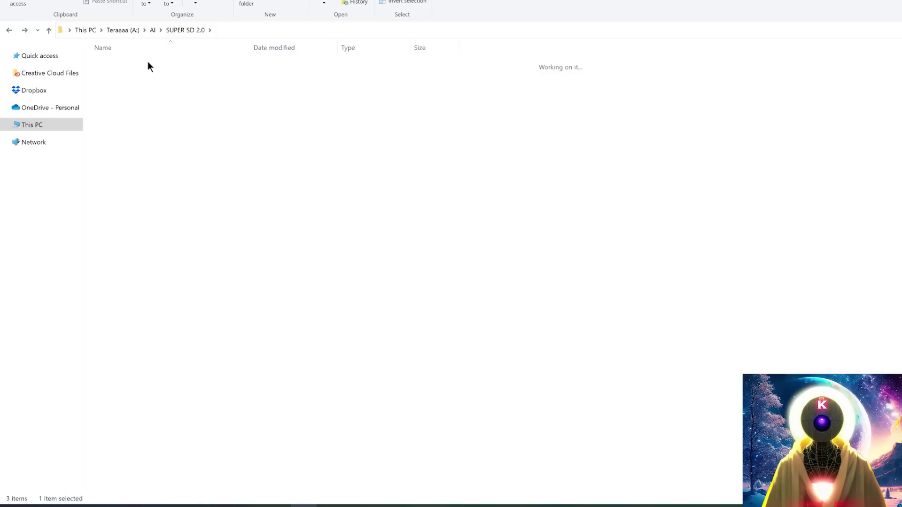
click(143, 96)
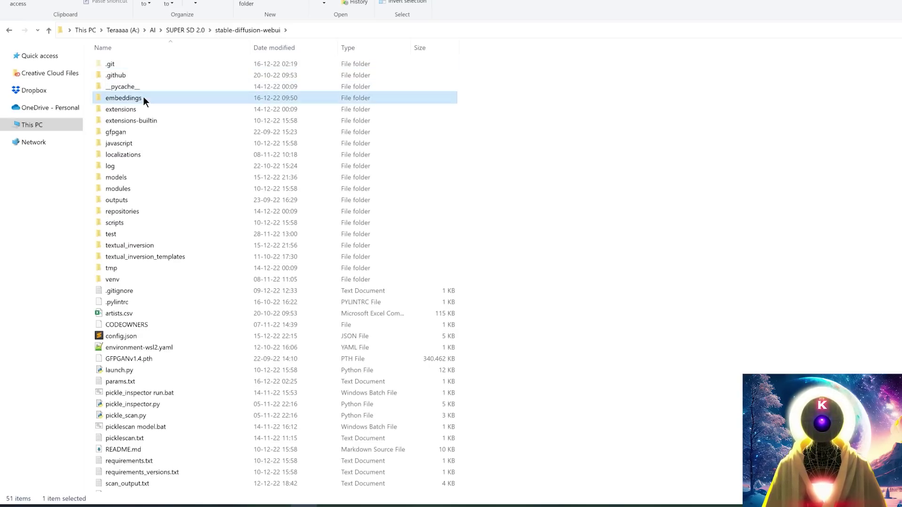
double_click(143, 98)
key(ctrl+v)
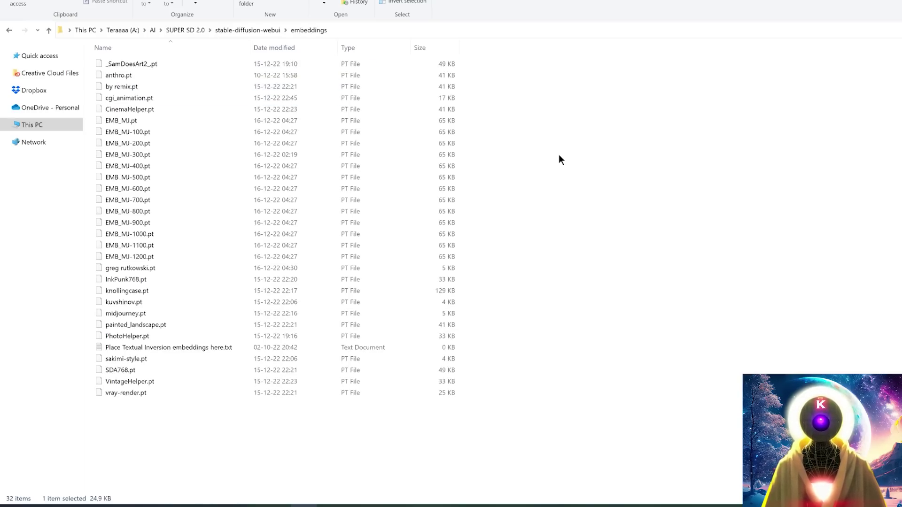
- Launch the web UI by running webui-user.bat from the stable-diffusion-webui folder
key(alt+Left)
scroll(165, 477, down, 5)
click(165, 476)
double_click(165, 476)
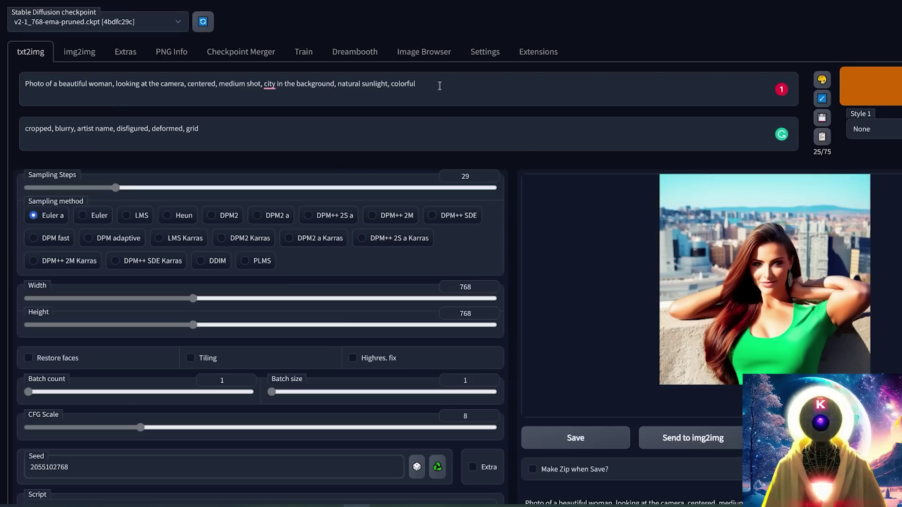
- Append ', Vikingpunk' after 'colorful' in the prompt, generate, and view the portrait enlarged
click(440, 86)
text(,)
key(ctrl+v)
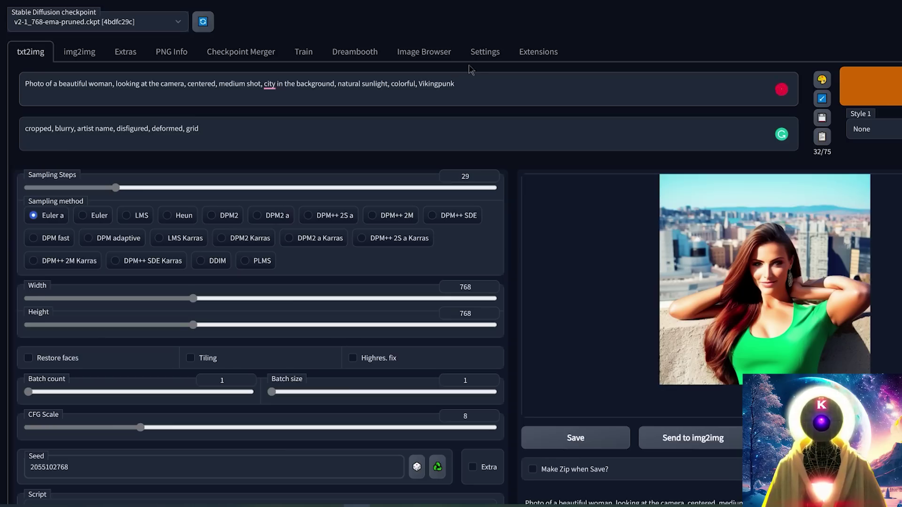
click(884, 88)
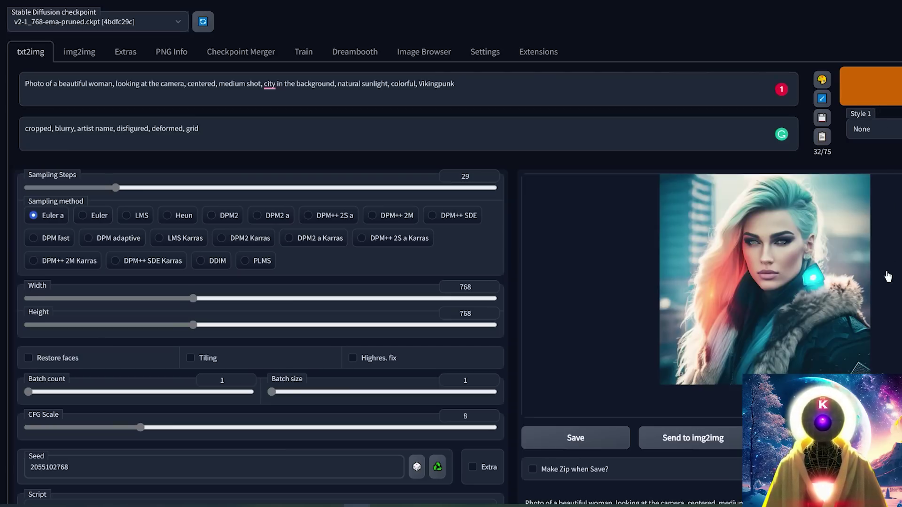
click(836, 258)
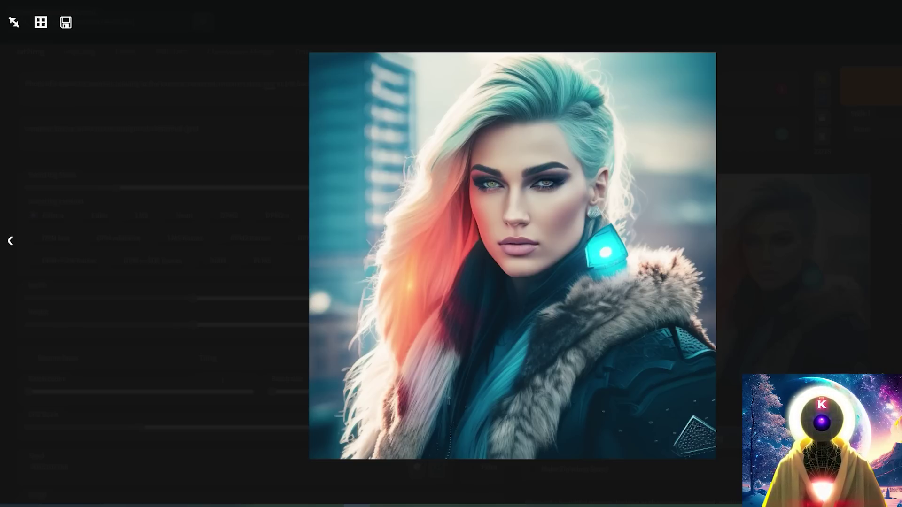
click(556, 97)
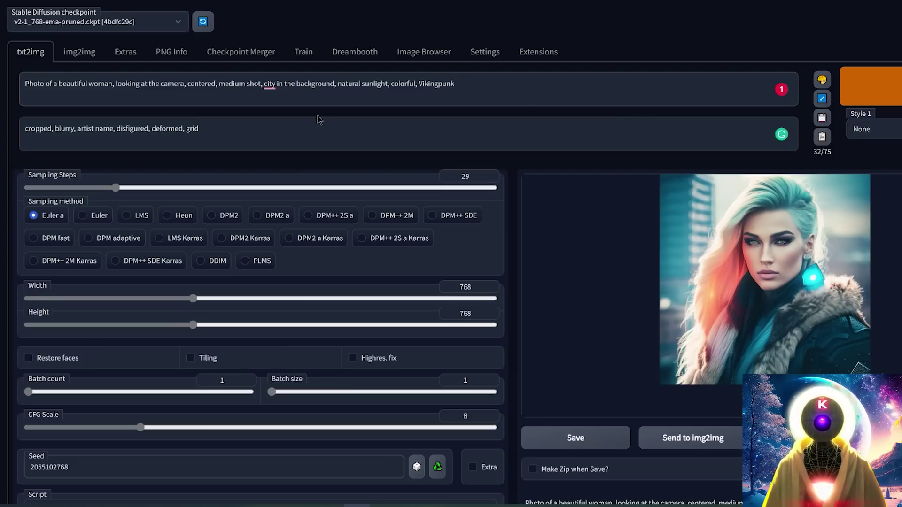
- Open the Train tab's Create embedding form and focus its Name field
click(310, 56)
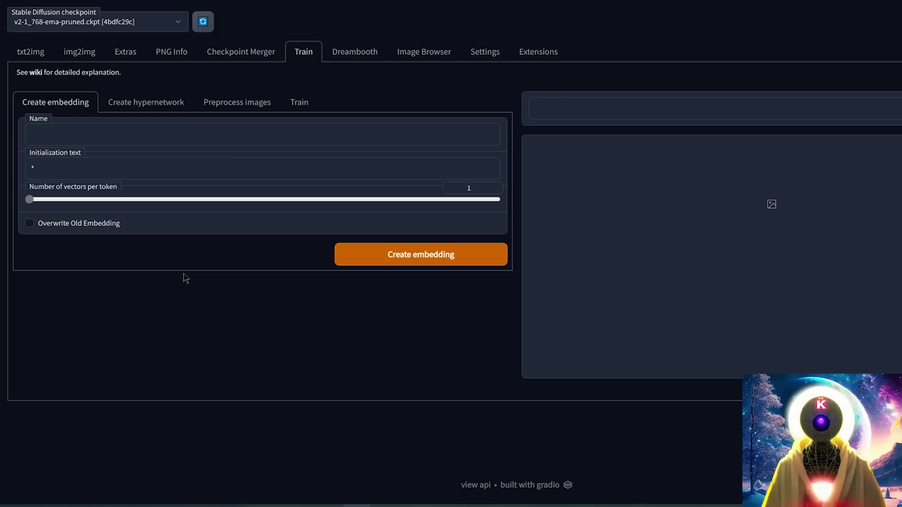
key(Tab)
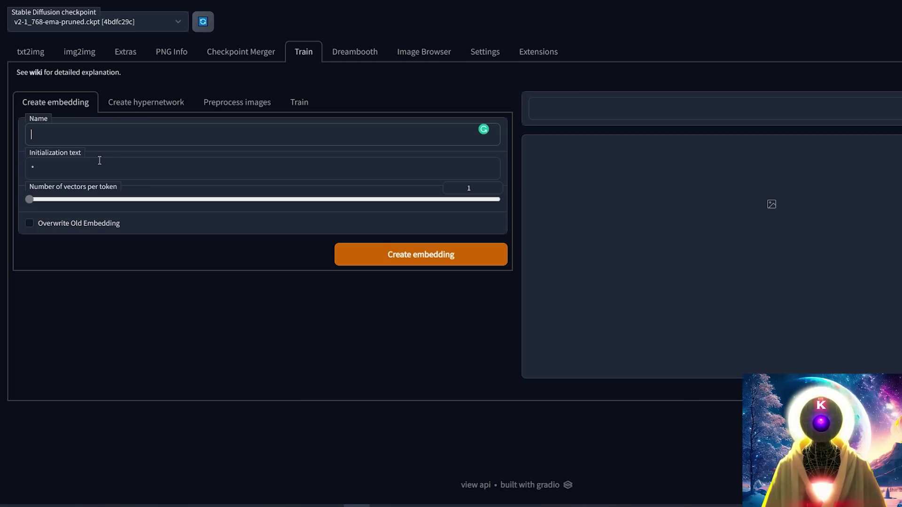
- Name the new embedding EMB_MJ and give it 8 vectors per token
text(EMB_)
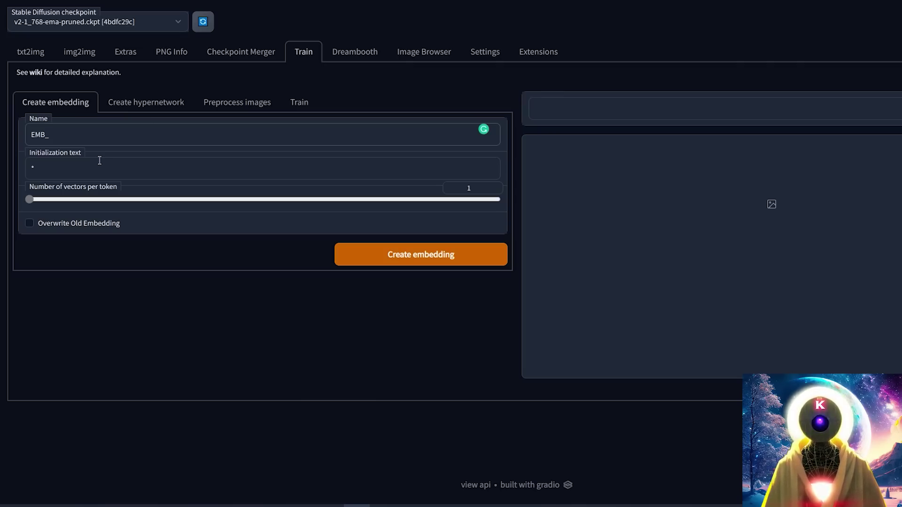
text(MJ)
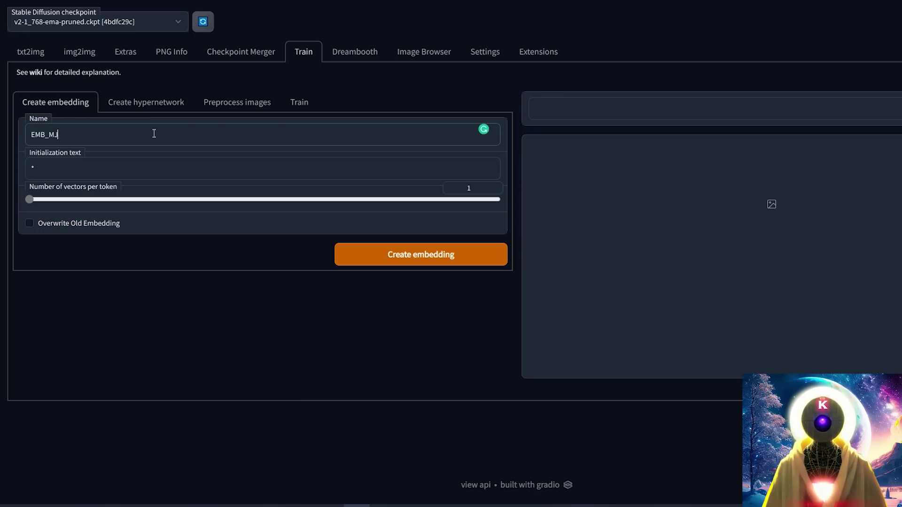
click(73, 199)
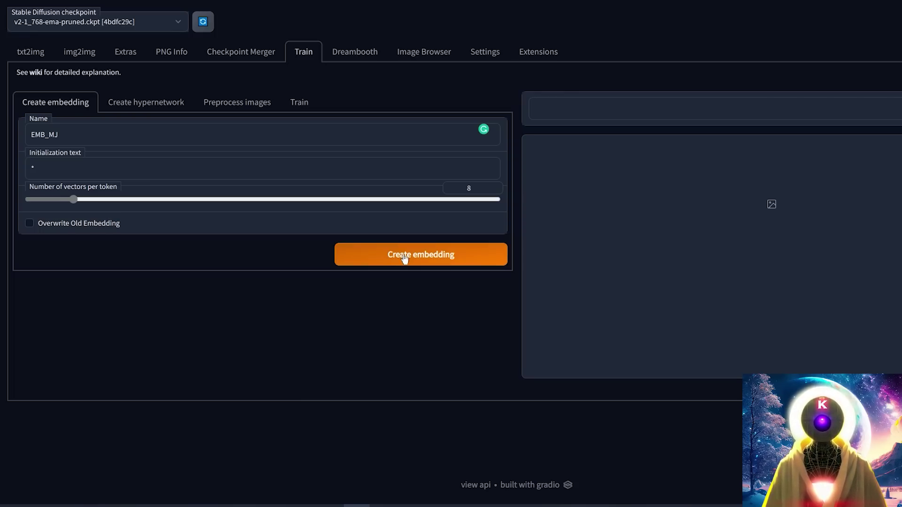
- Open Preprocess images and enter the source and destination (EMBMJ_pro) folder paths
click(235, 104)
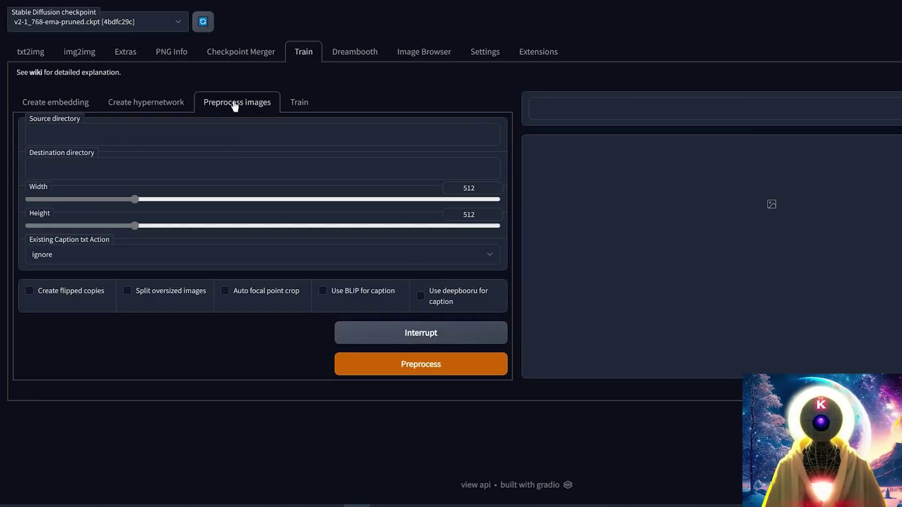
click(249, 118)
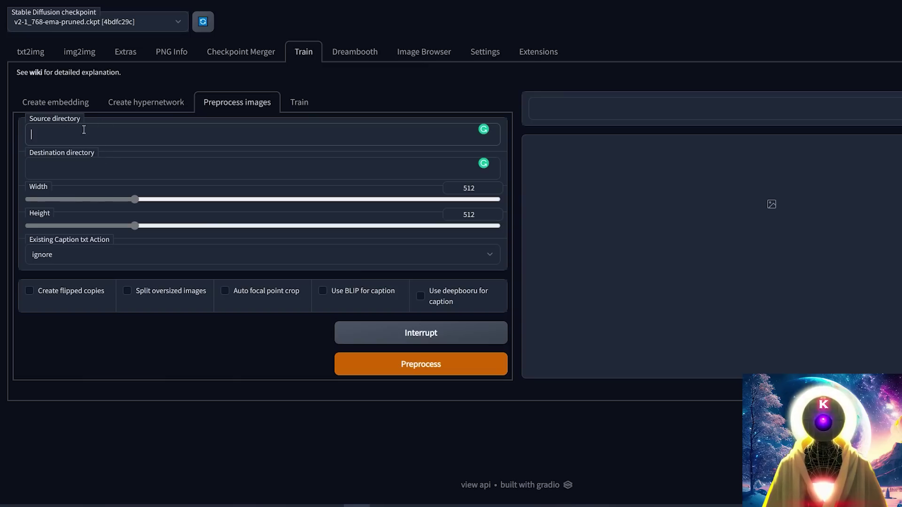
click(50, 135)
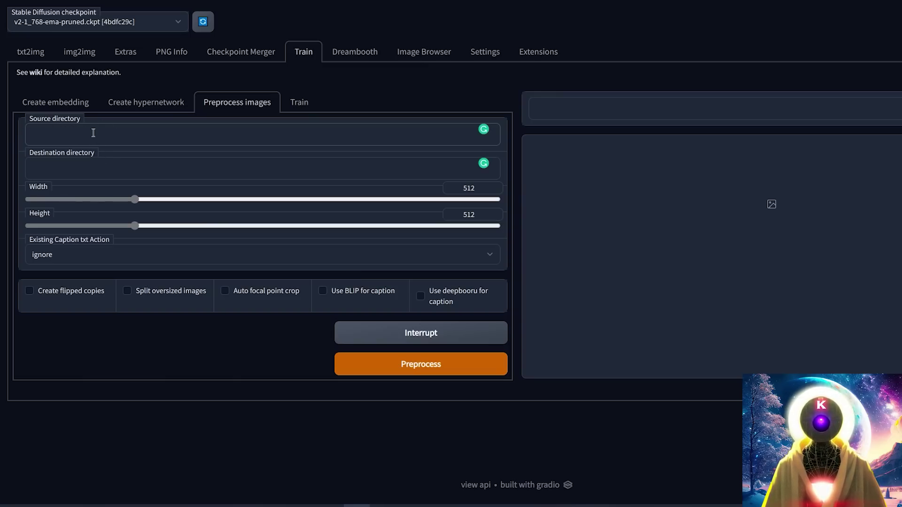
click(96, 170)
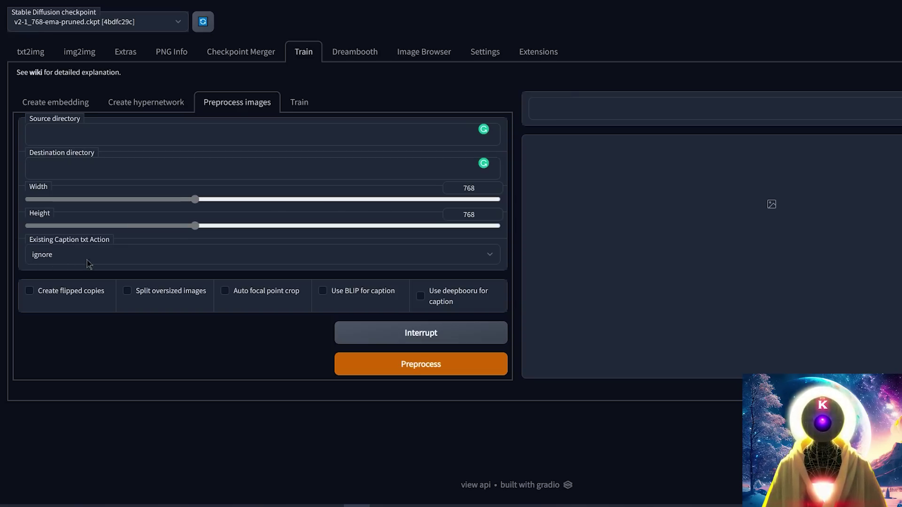
- Enable flipped copies, auto focal point crop and BLIP captions for the 768×768 preprocessing
click(29, 292)
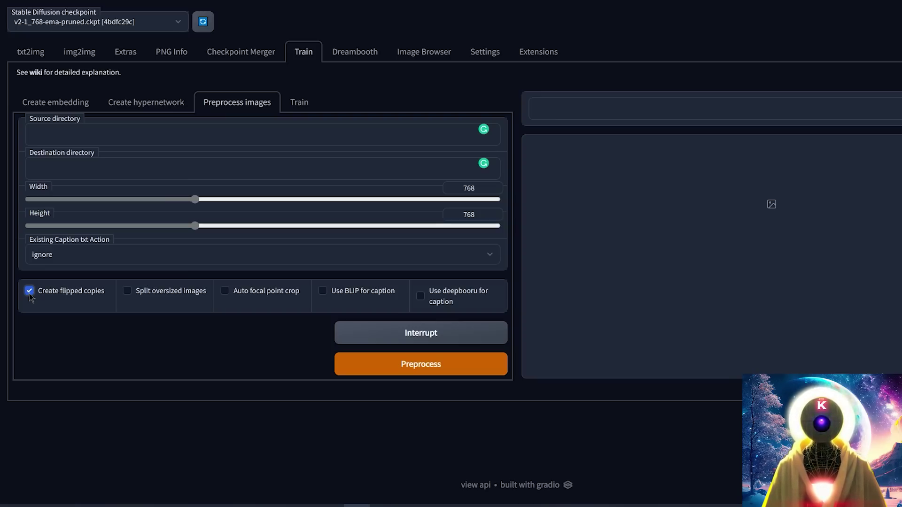
click(225, 291)
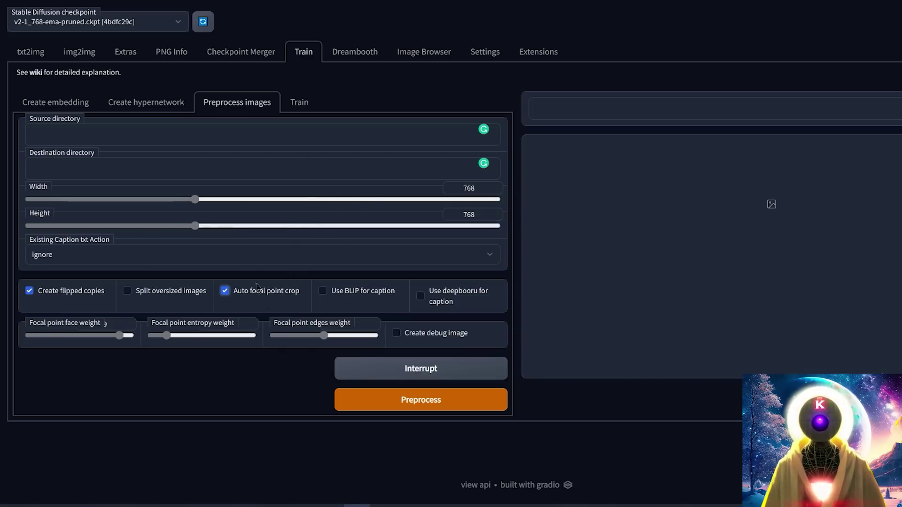
click(323, 292)
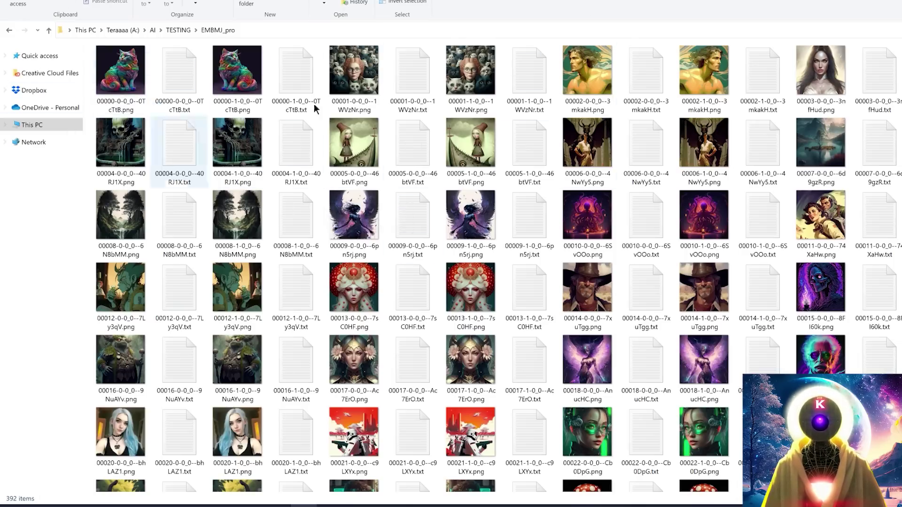
- Open the first caption .txt file in EMBMJ_pro to check its caption
double_click(193, 74)
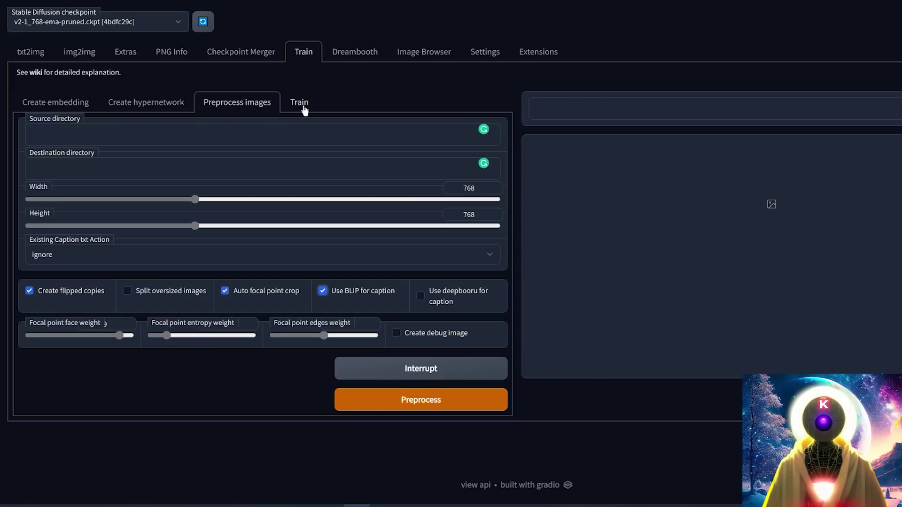
- Train the EMB_MJ embedding with learning rate 0.004 and gradient accumulation 55
click(299, 103)
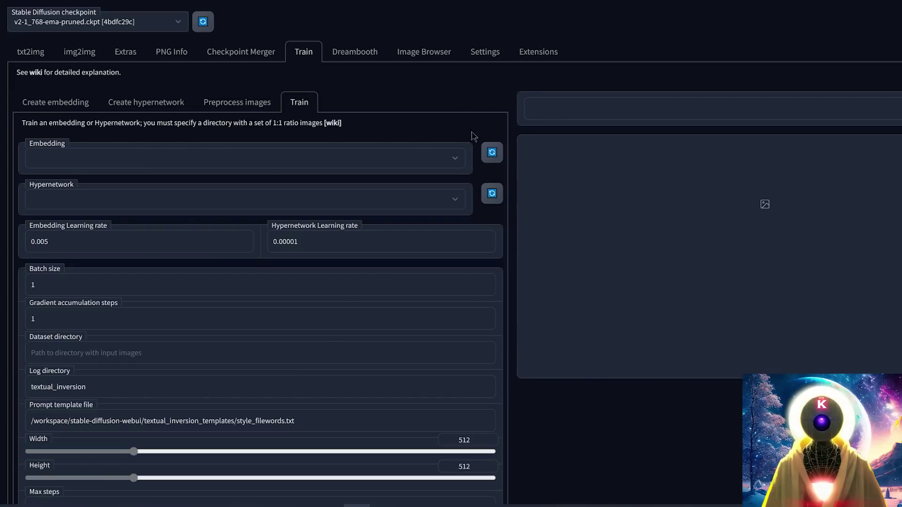
click(456, 158)
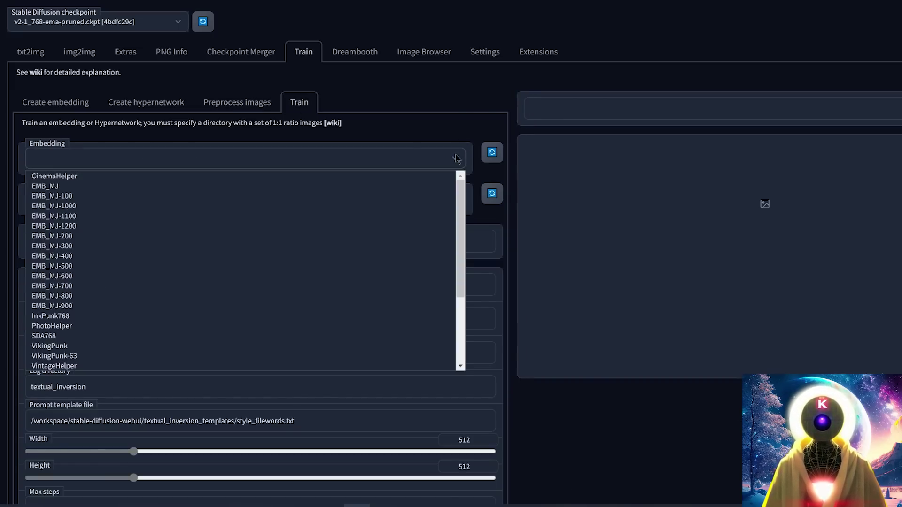
click(181, 172)
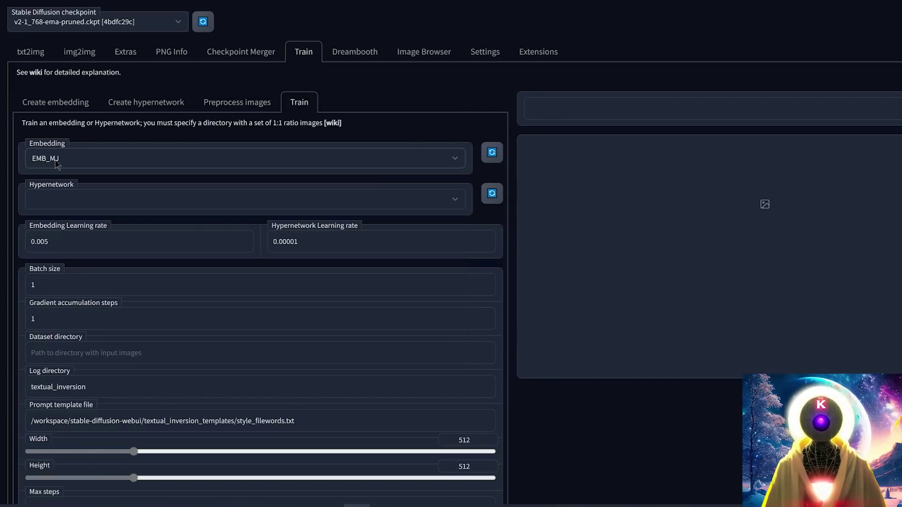
click(73, 243)
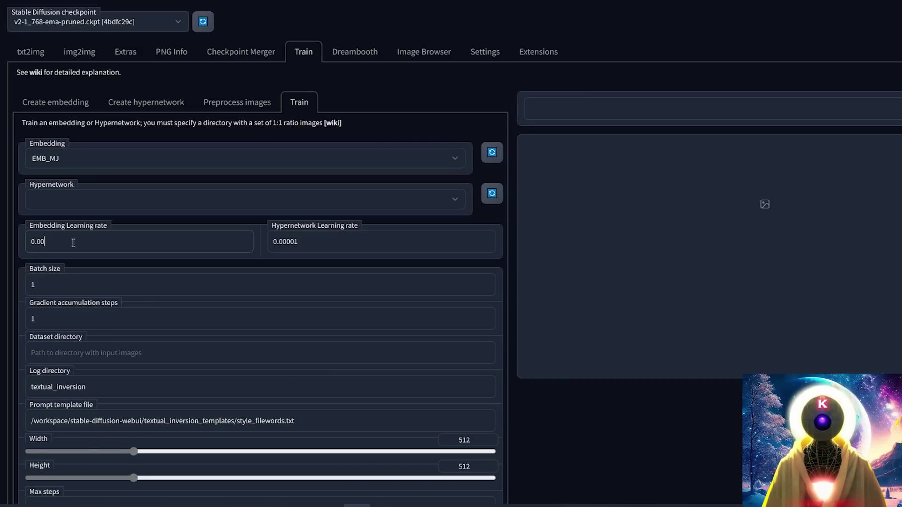
text(4)
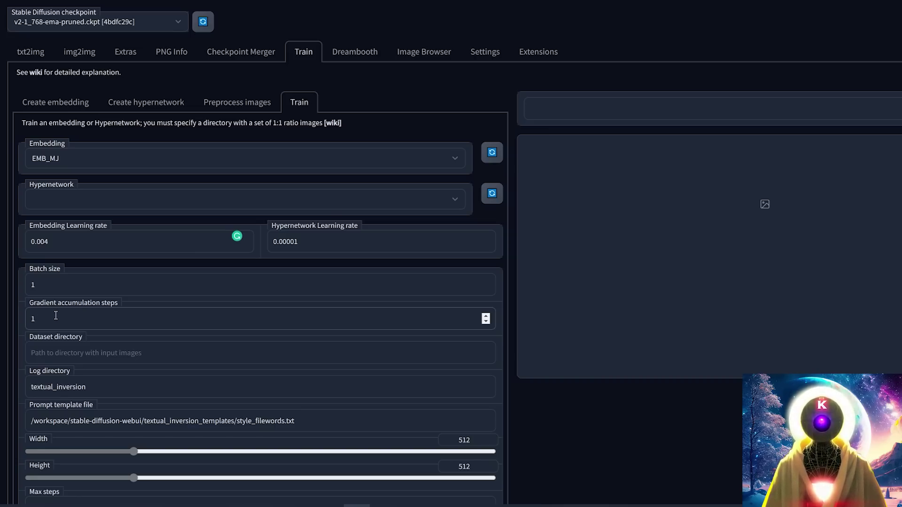
text(00)
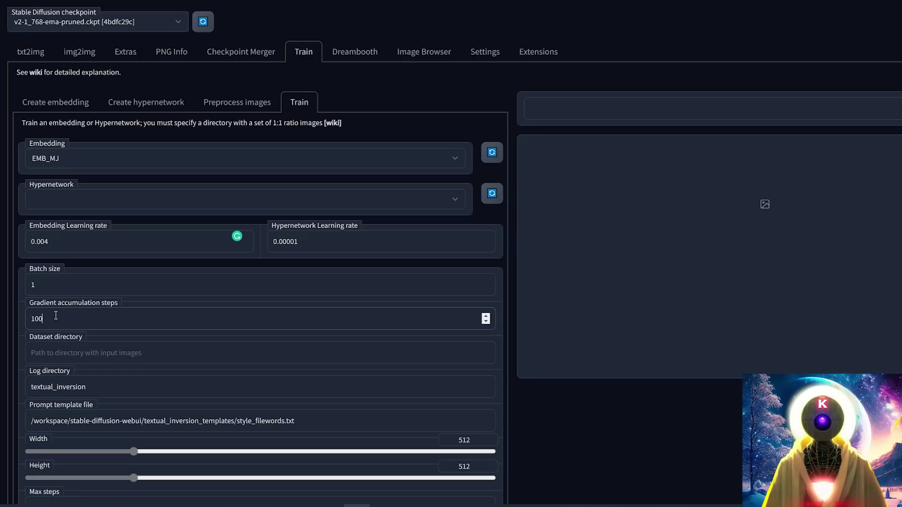
key(ctrl+a)
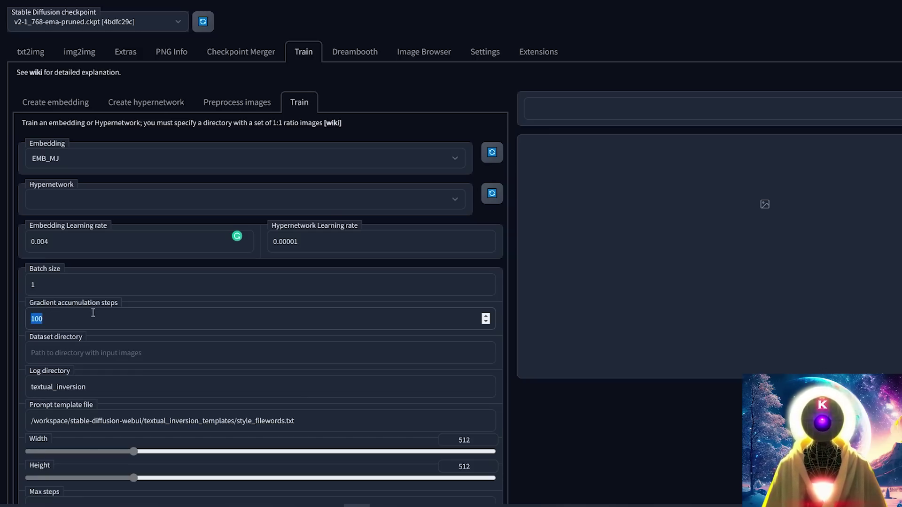
text(55)
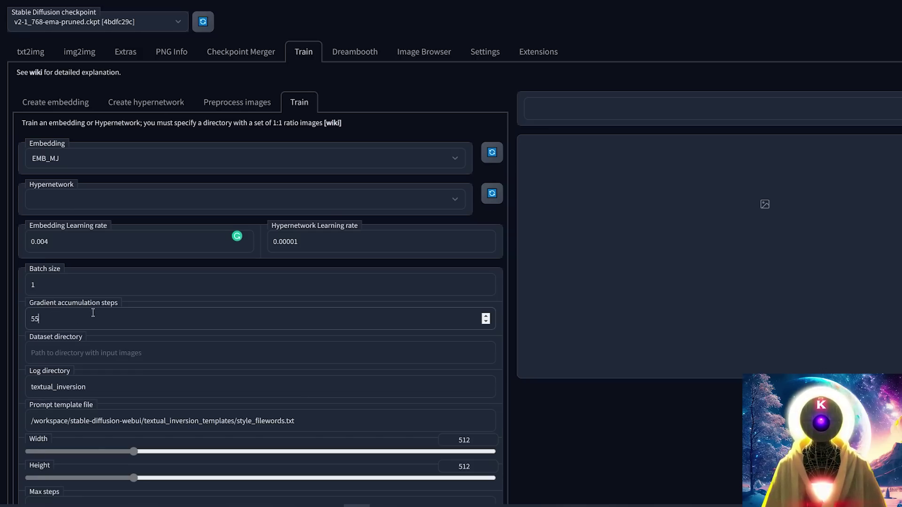
- Point the dataset directory at the EMBMJ_pro folder and set training size to 768×768
click(97, 339)
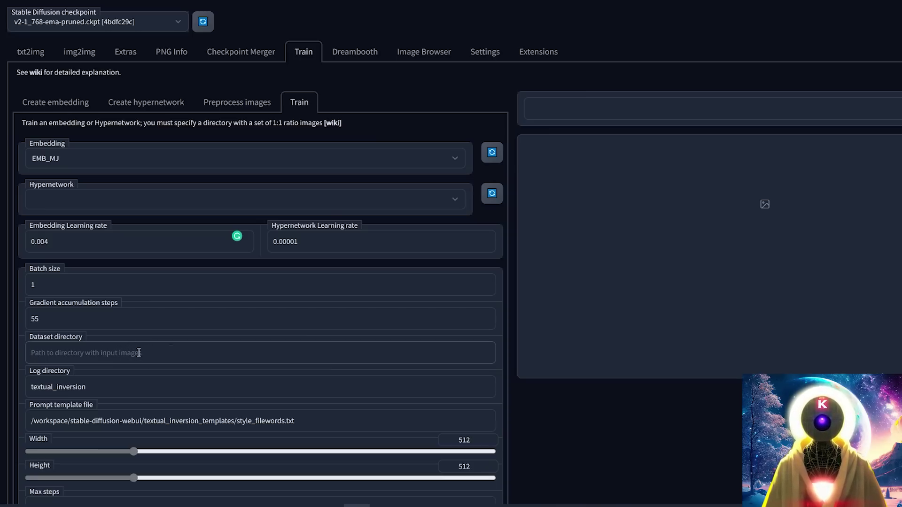
key(alt+Tab)
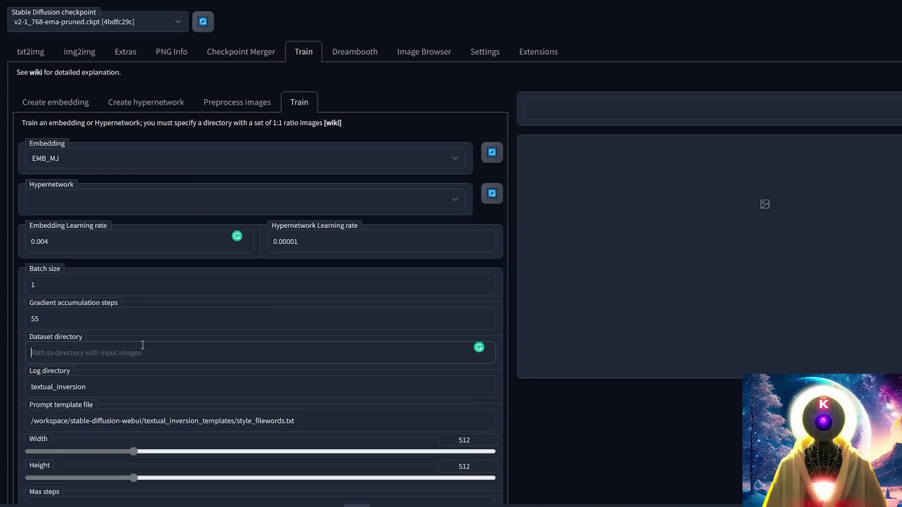
scroll(168, 309, down, 2)
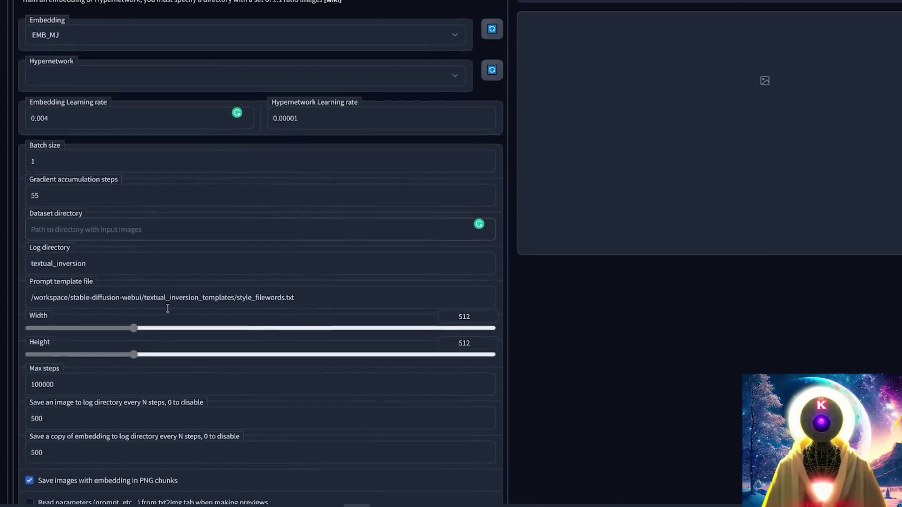
drag(134, 304, 194, 303)
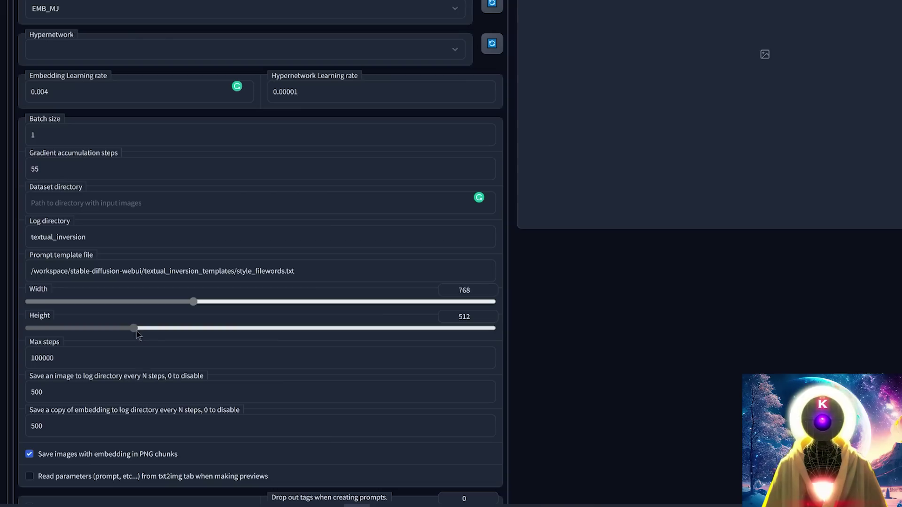
drag(134, 328, 193, 328)
- Set max steps 150, save an image and embedding every 50 steps, reading parameters from txt2img
double_click(77, 357)
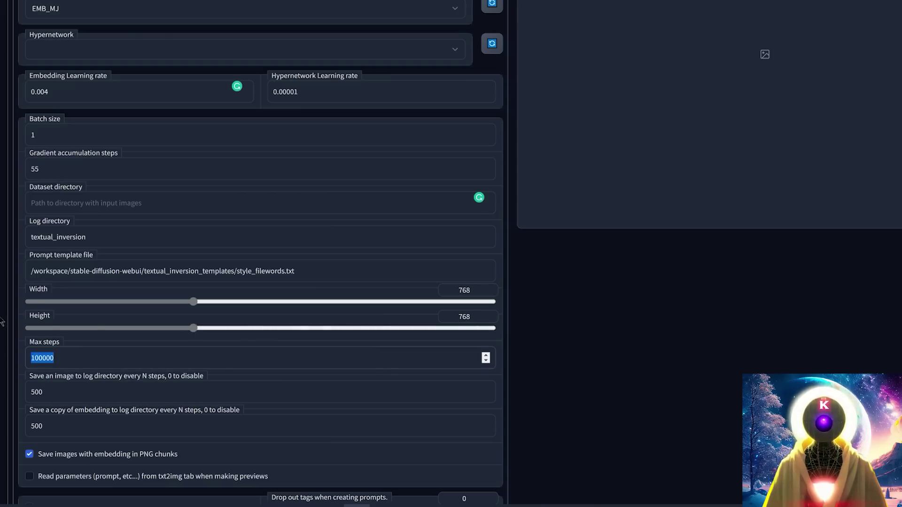
text(150)
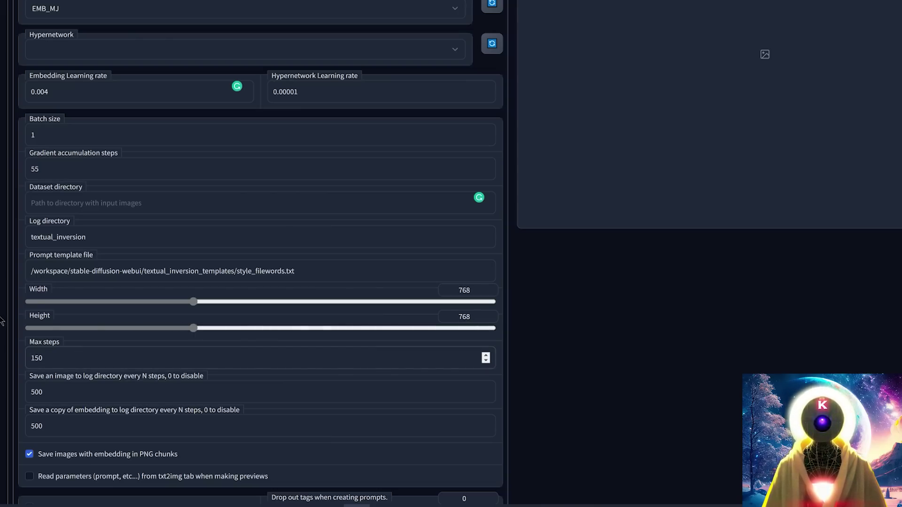
key(Tab)
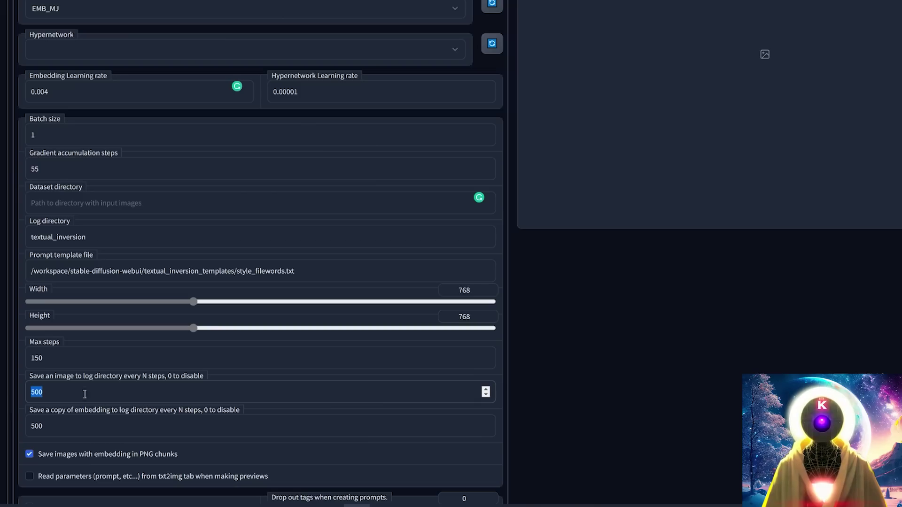
text(50)
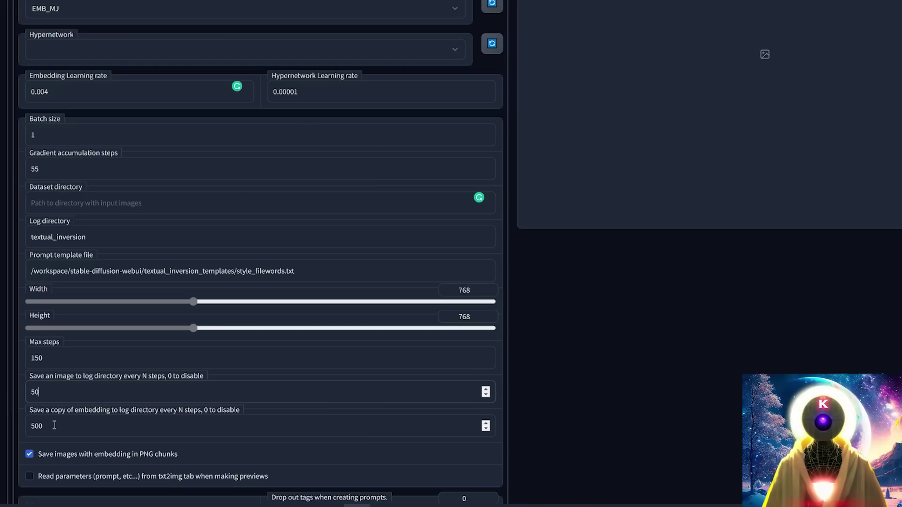
key(Tab)
text(5)
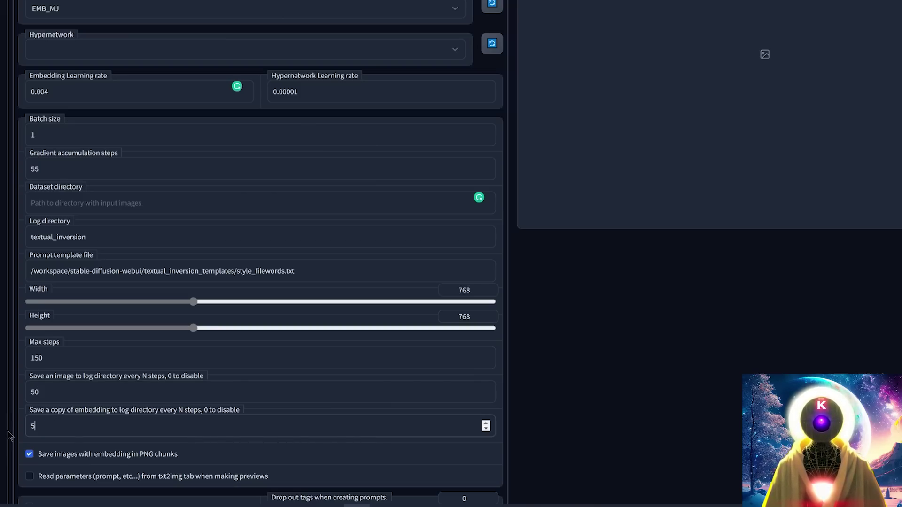
text(0)
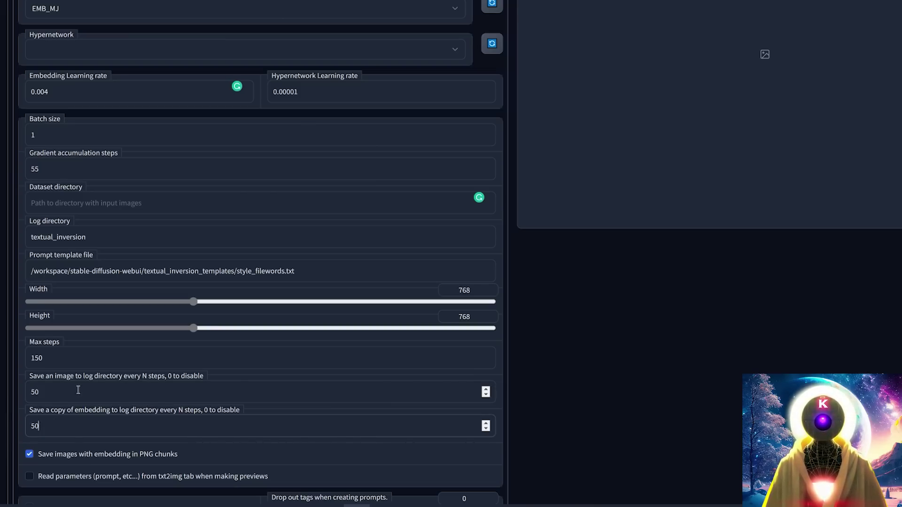
scroll(105, 362, down, 3)
click(48, 342)
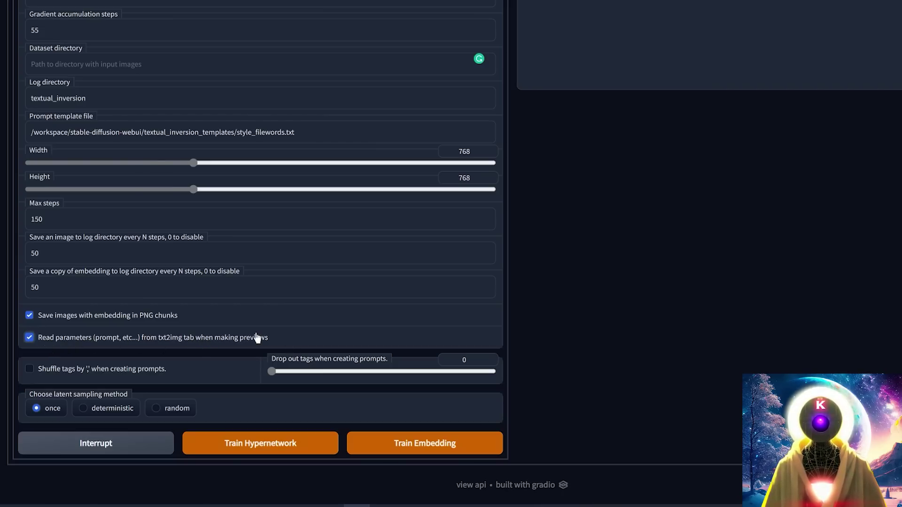
scroll(257, 339, up, 6)
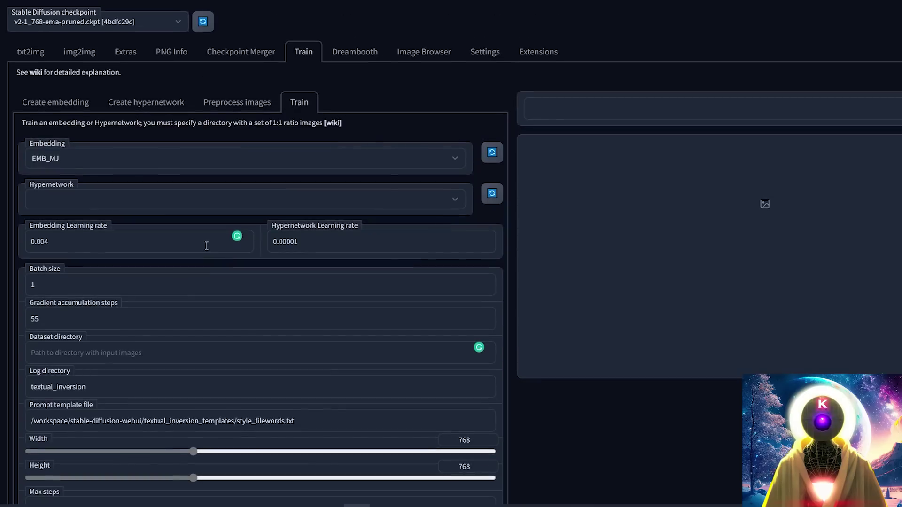
- Paste EMB_MJ over the word Vikingpunk at the end of the txt2img prompt
click(34, 55)
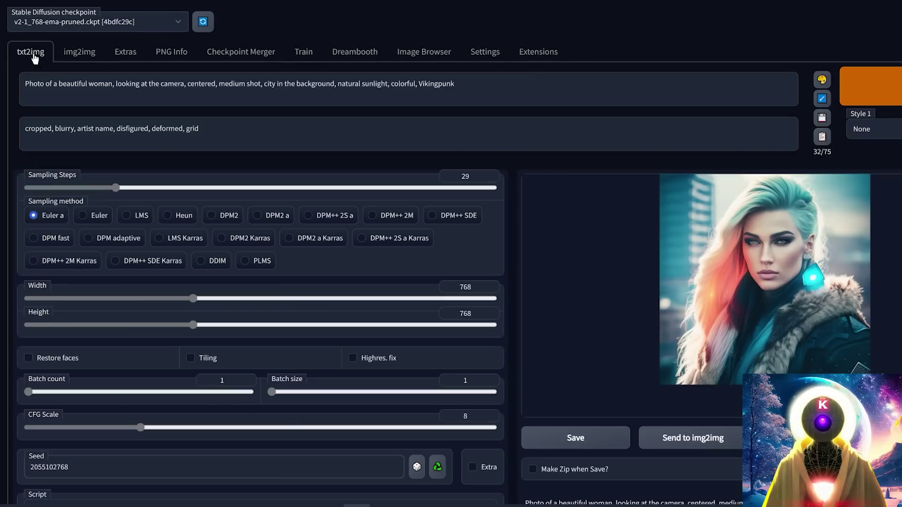
drag(455, 84, 418, 84)
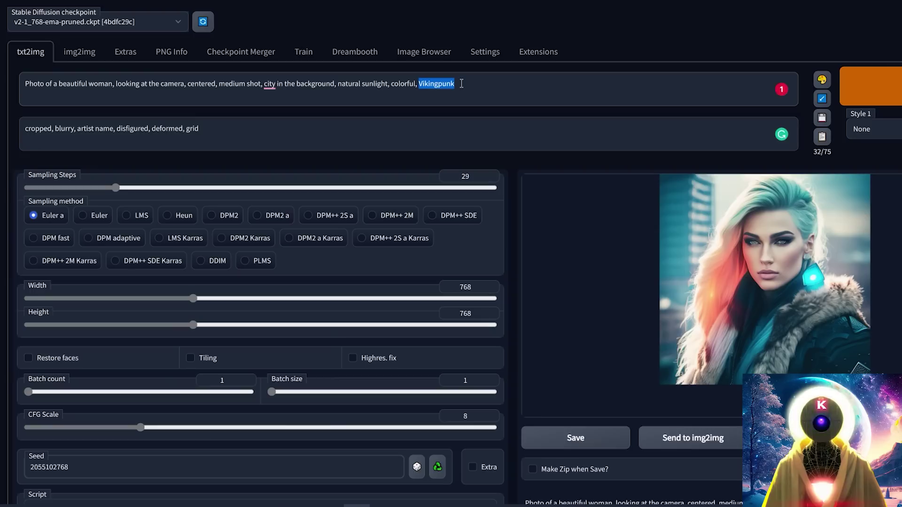
key(ctrl+v)
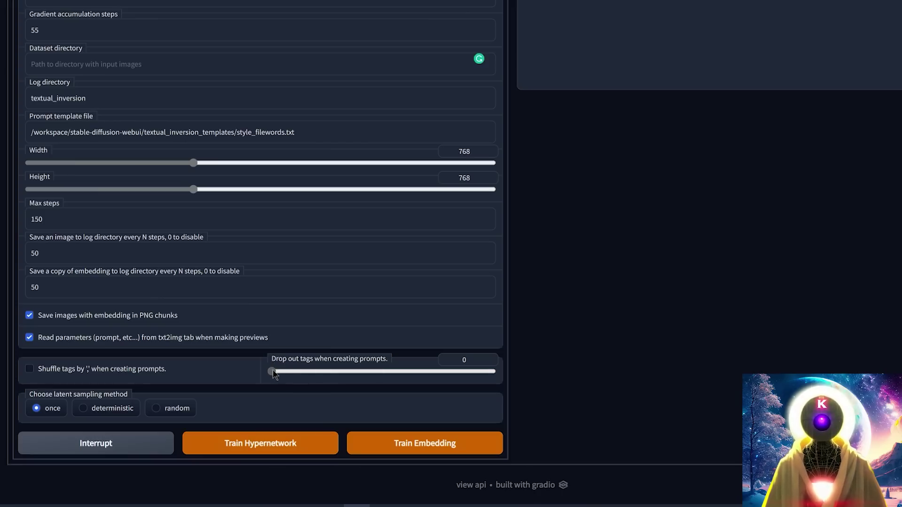
- Set tag dropout to 0.1 and choose deterministic latent sampling
drag(273, 371, 290, 372)
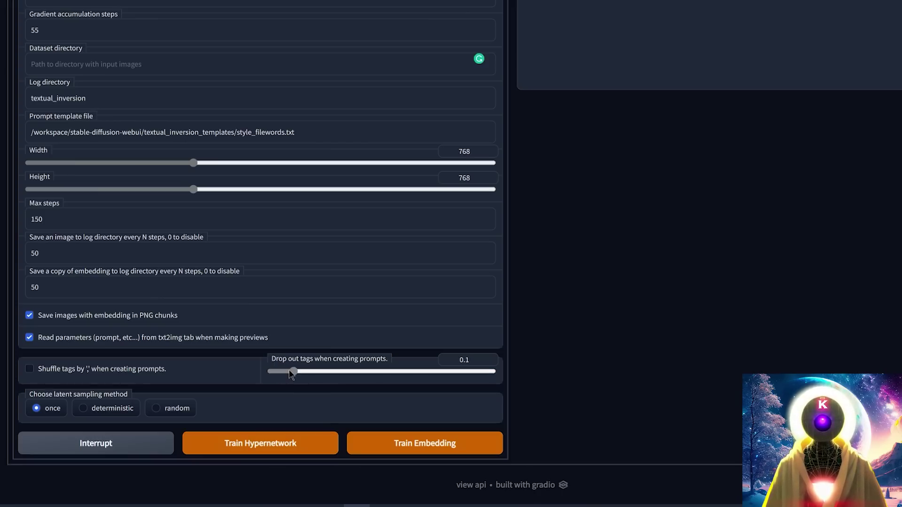
click(100, 410)
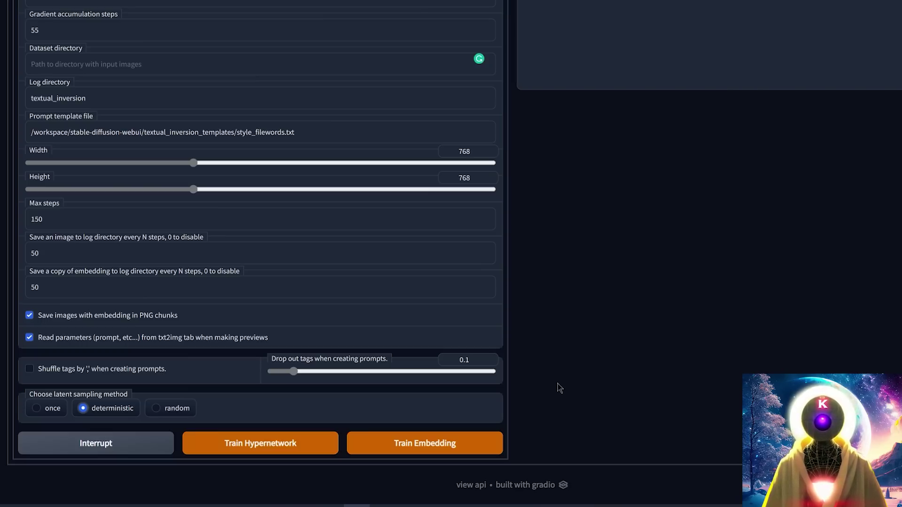
key(alt+Tab)
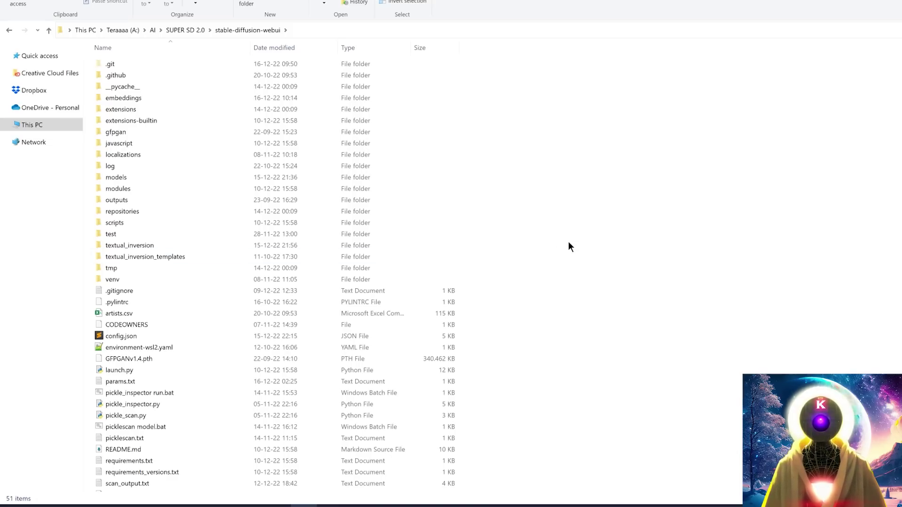
- Copy all EMB_MJ files from textual_inversion/2022-12-15/emb_mjstyle/embeddings into stable-diffusion-webui\embeddings
click(137, 245)
double_click(137, 245)
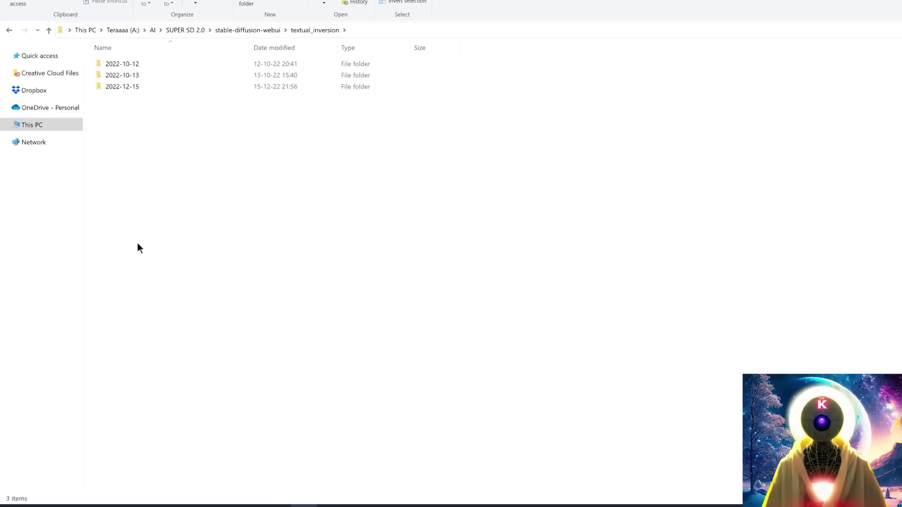
double_click(125, 85)
double_click(126, 64)
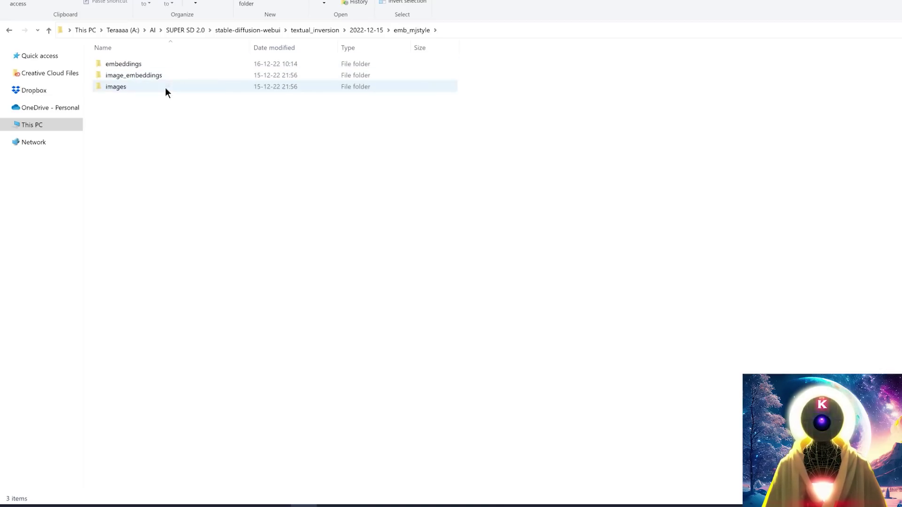
click(137, 64)
double_click(136, 64)
key(ctrl+a)
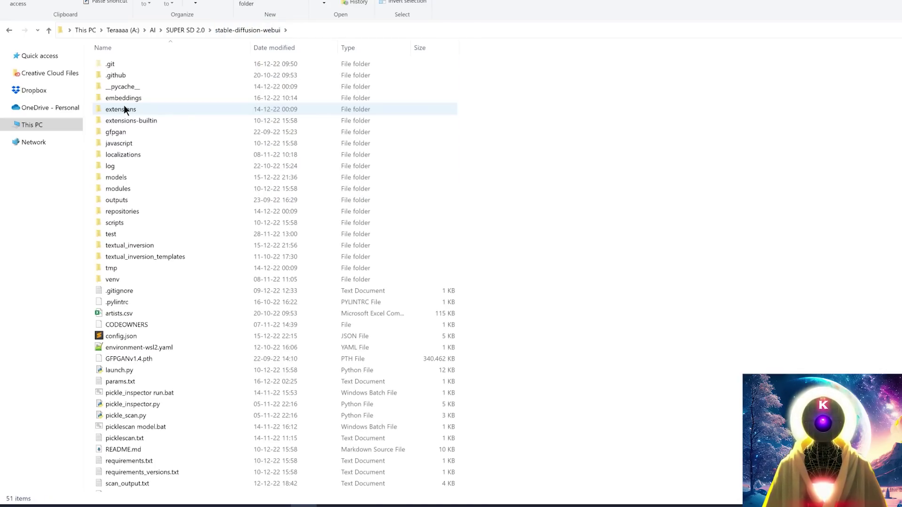
double_click(126, 99)
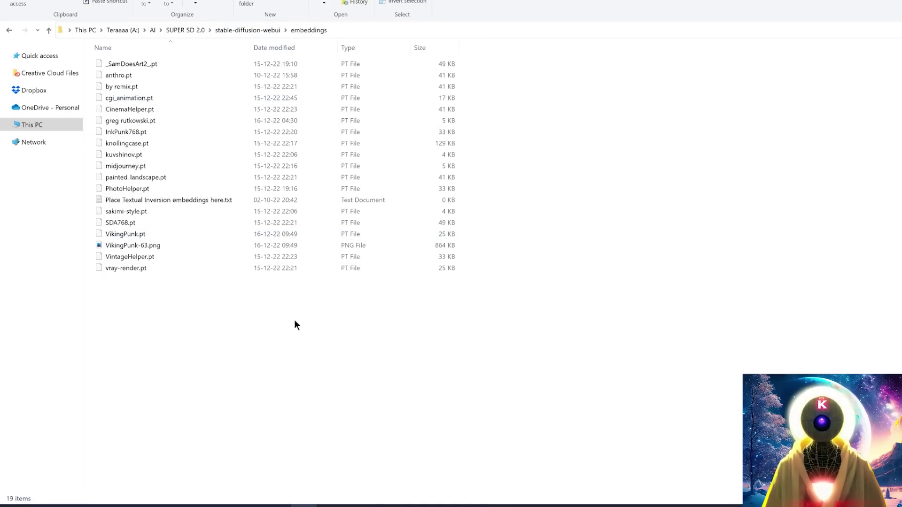
key(ctrl+v)
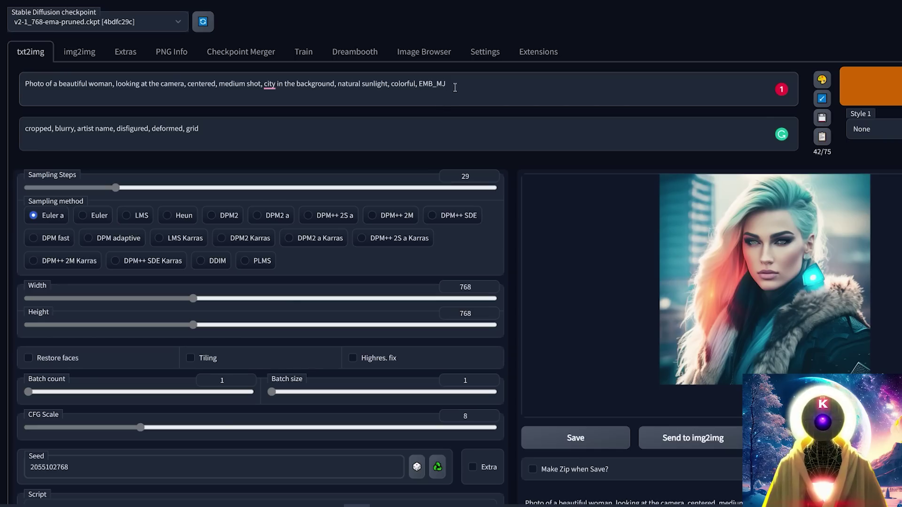
- Extend the prompt's EMB_MJ to EMB_MJ-800 and start a new generation
double_click(450, 86)
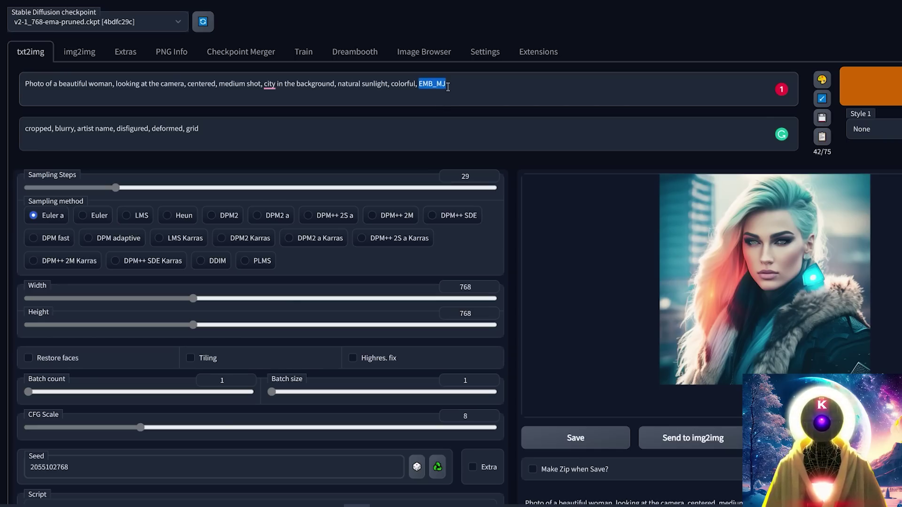
click(448, 87)
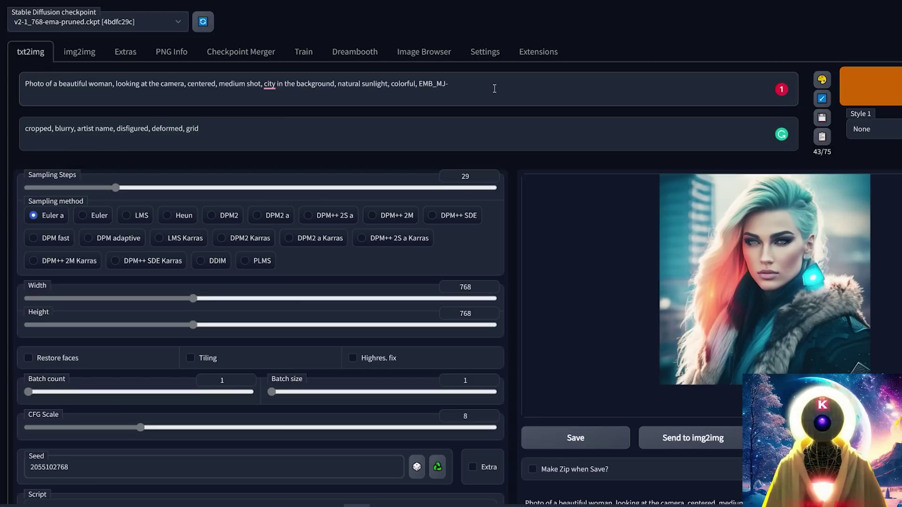
text(800)
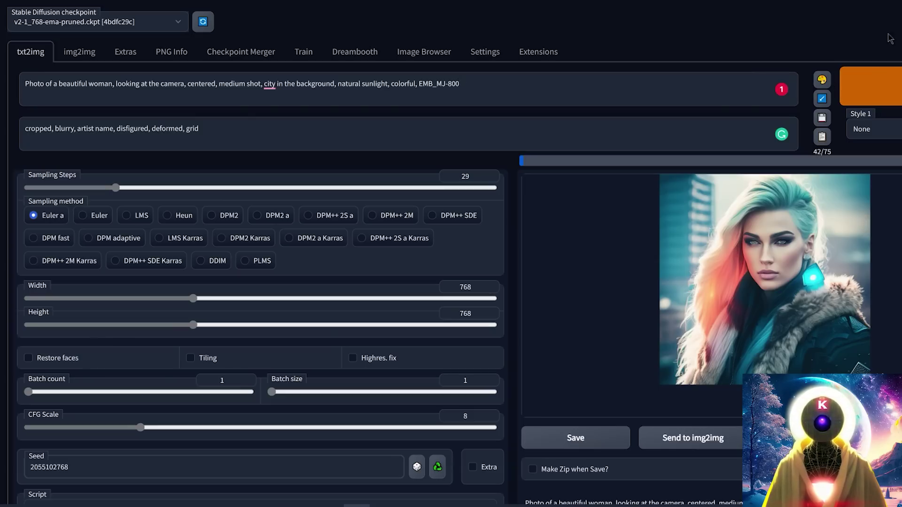
text(, vikingpunk)
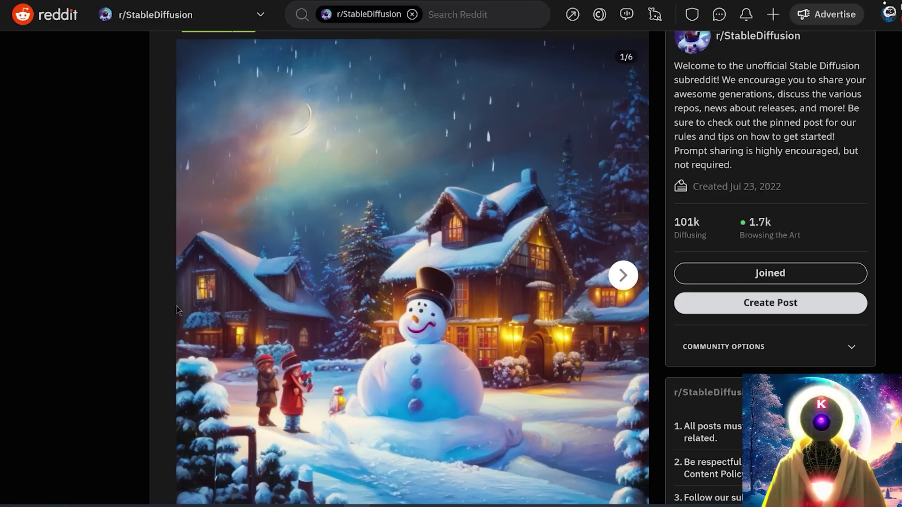
- Scroll to the OP's comment on midjourney.pt and select the phrase 'art by midjourney'
scroll(131, 263, down, 15)
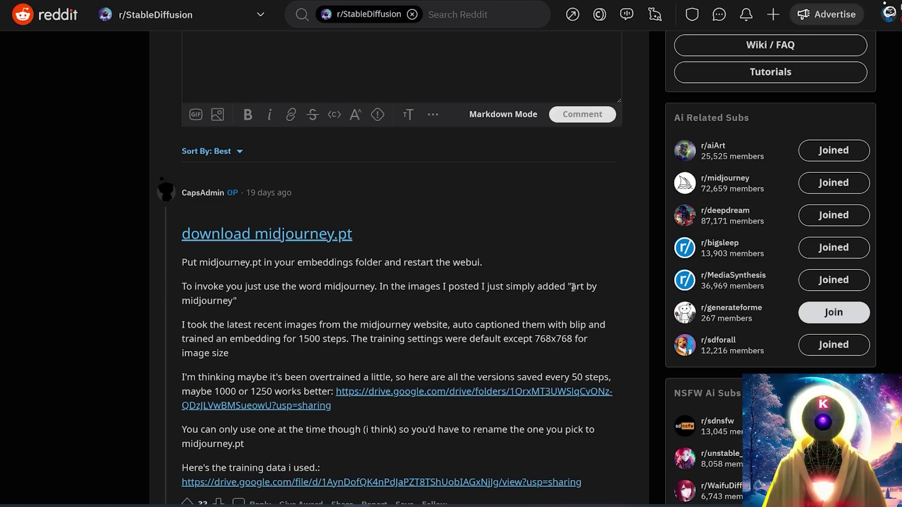
drag(573, 287, 240, 303)
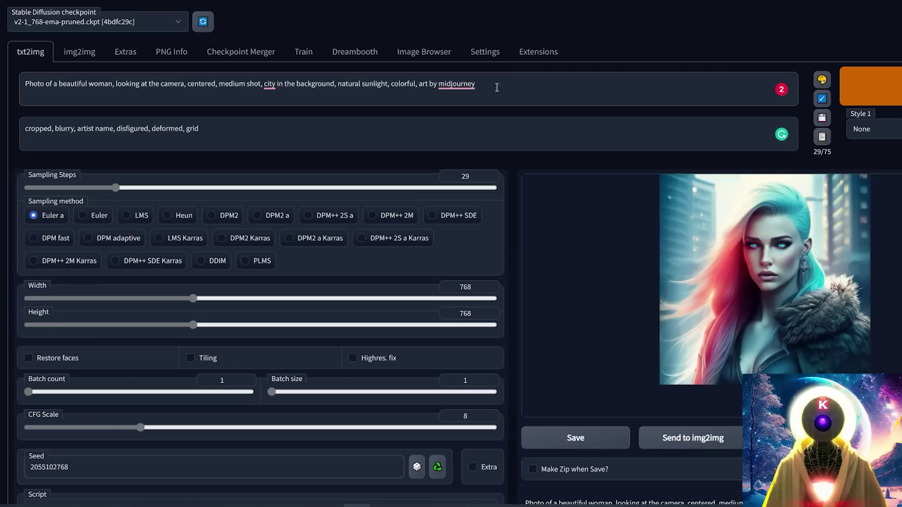
- Generate the 'art by midjourney' portrait and view the result full size
click(875, 96)
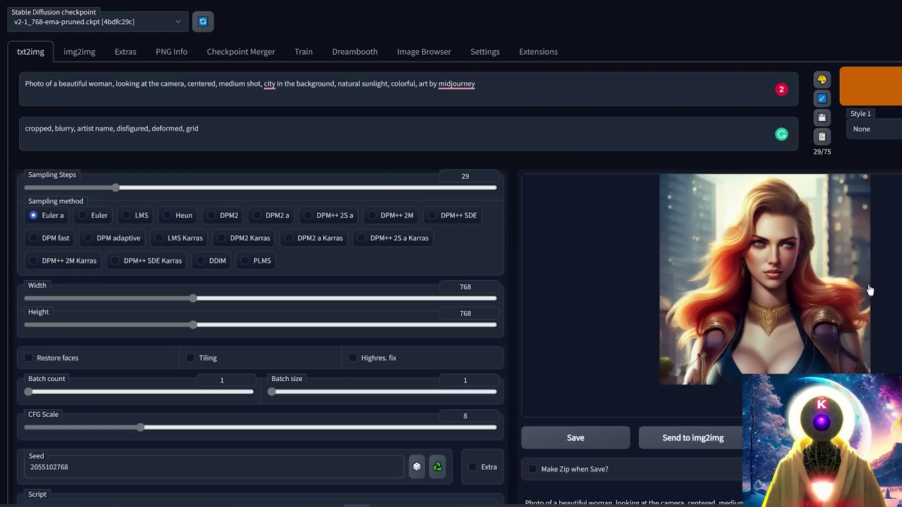
click(855, 290)
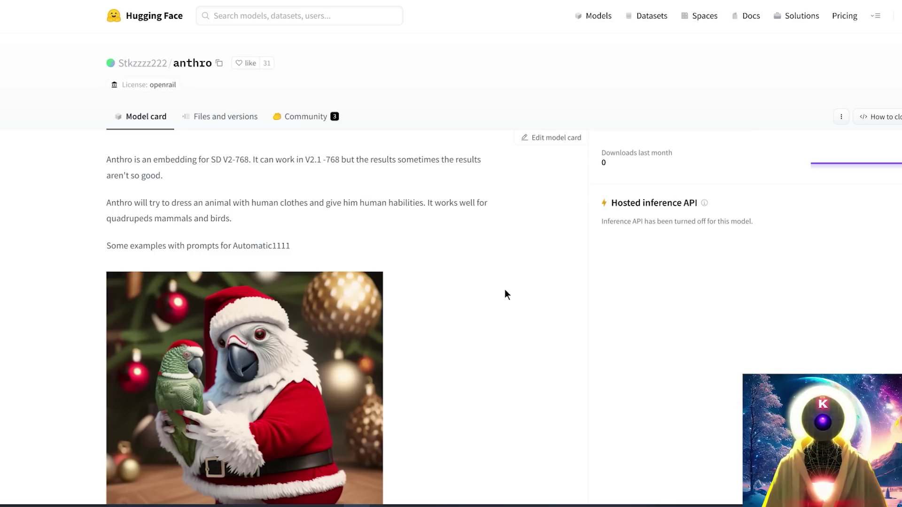
- Scroll the Remix model card to its Examples and select the trigger phrase 'by remix'
scroll(496, 278, down, 3)
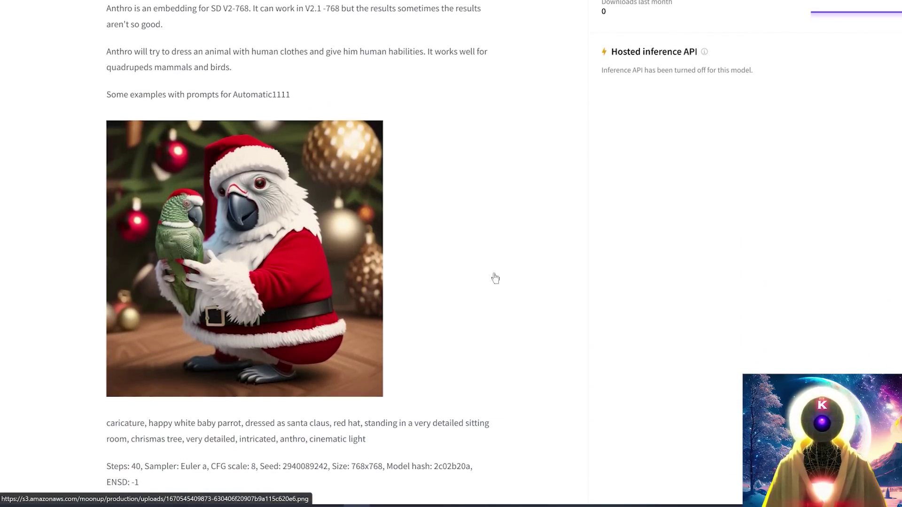
scroll(496, 279, down, 15)
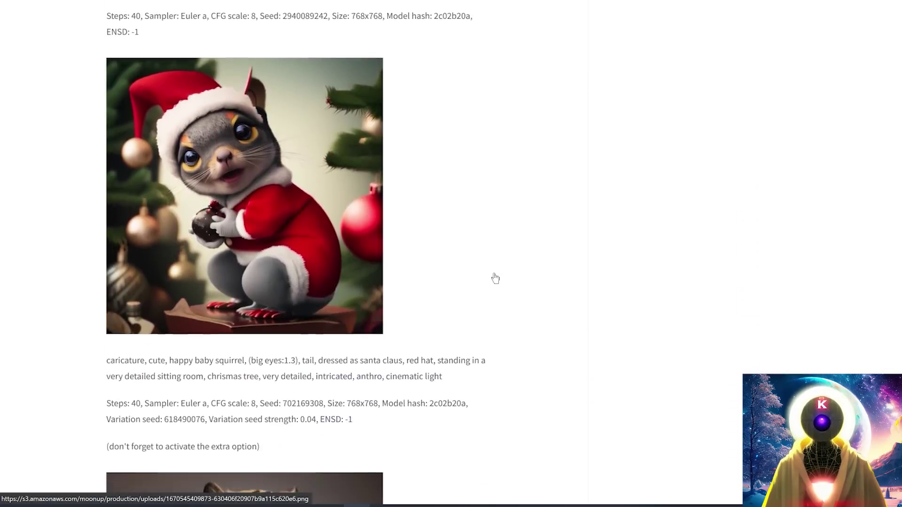
scroll(496, 278, down, 3)
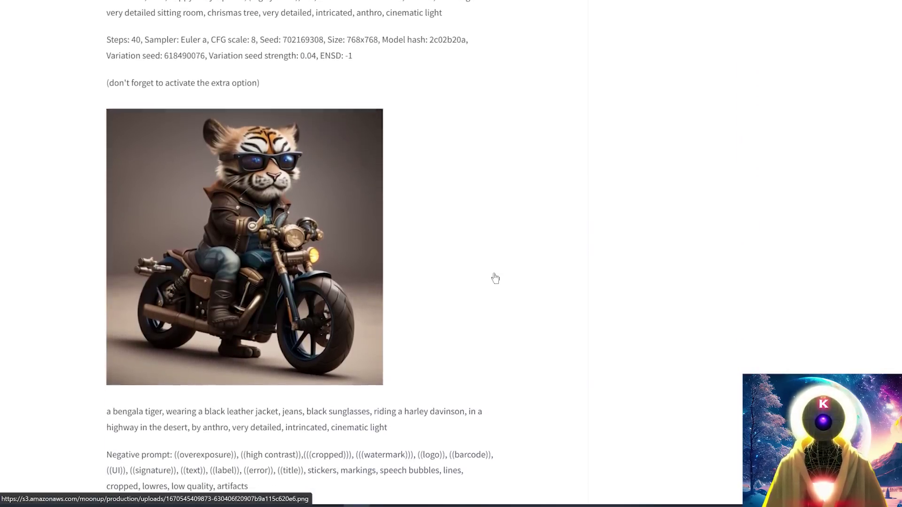
scroll(498, 232, down, 2)
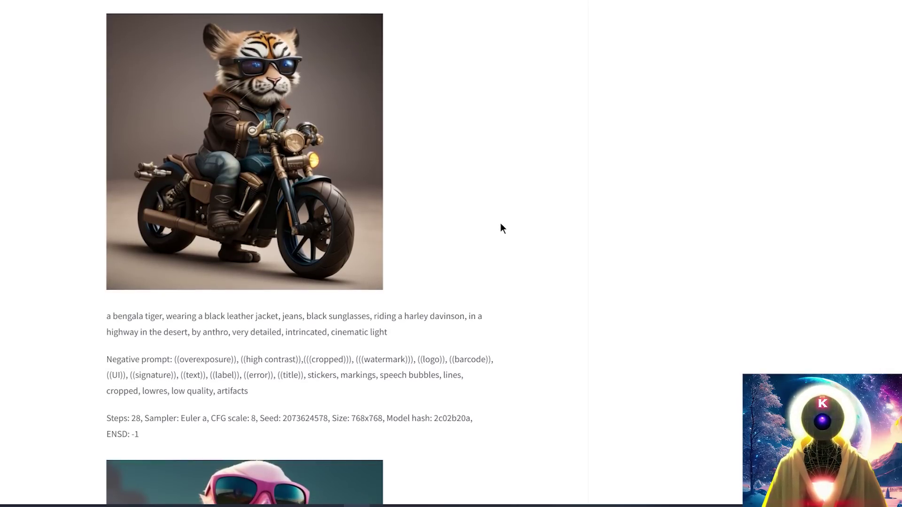
scroll(501, 225, down, 4)
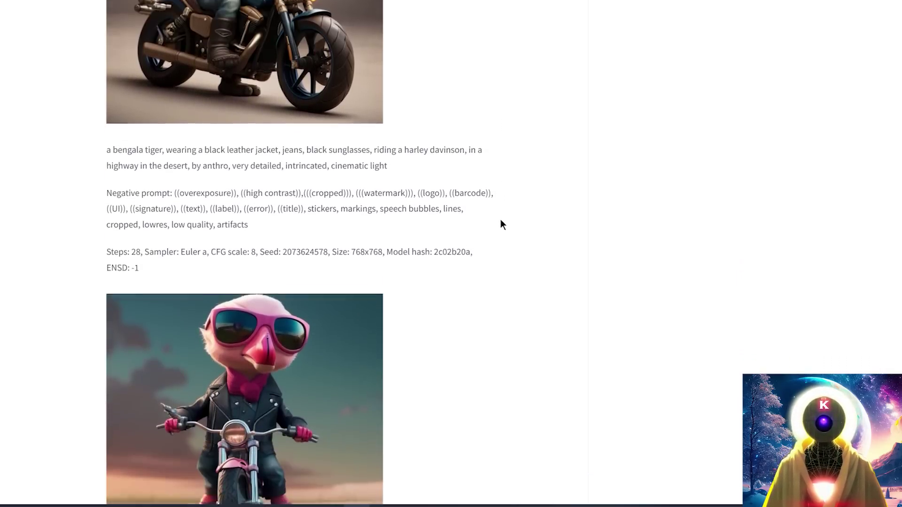
scroll(501, 224, down, 3)
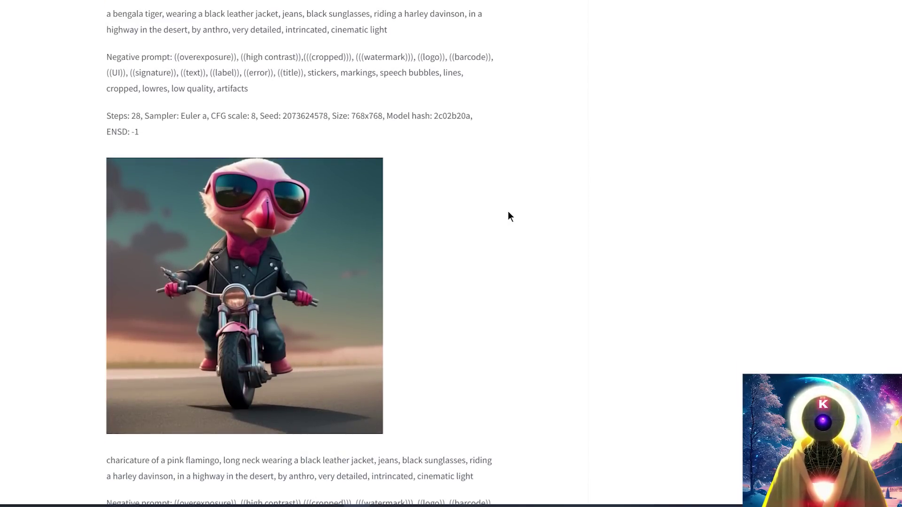
scroll(509, 217, down, 2)
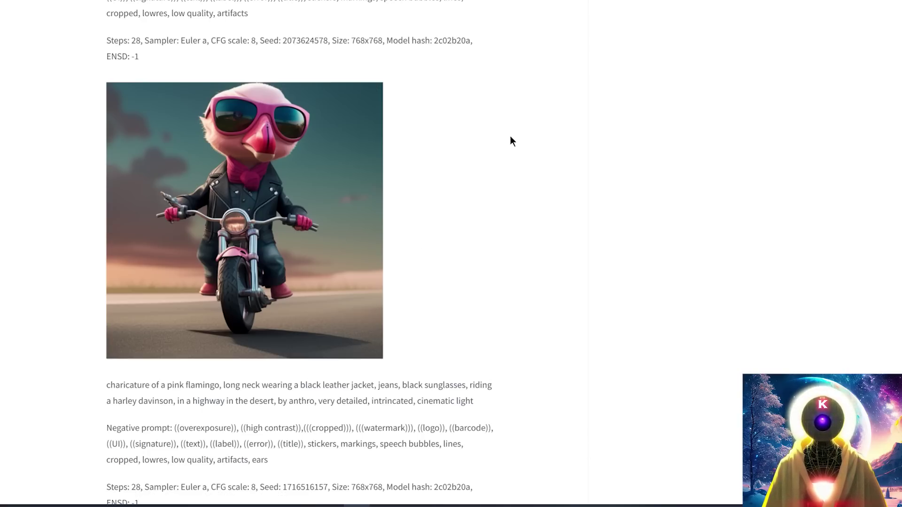
key(Home)
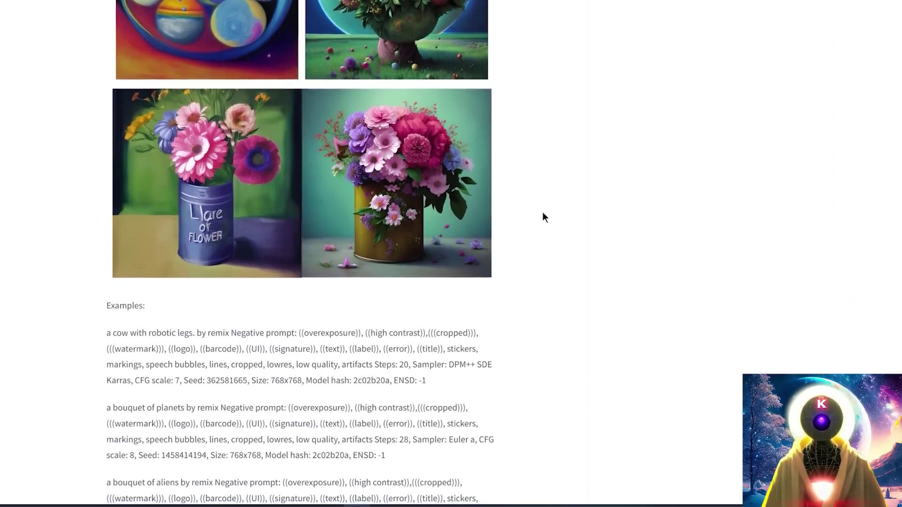
scroll(543, 214, down, 5)
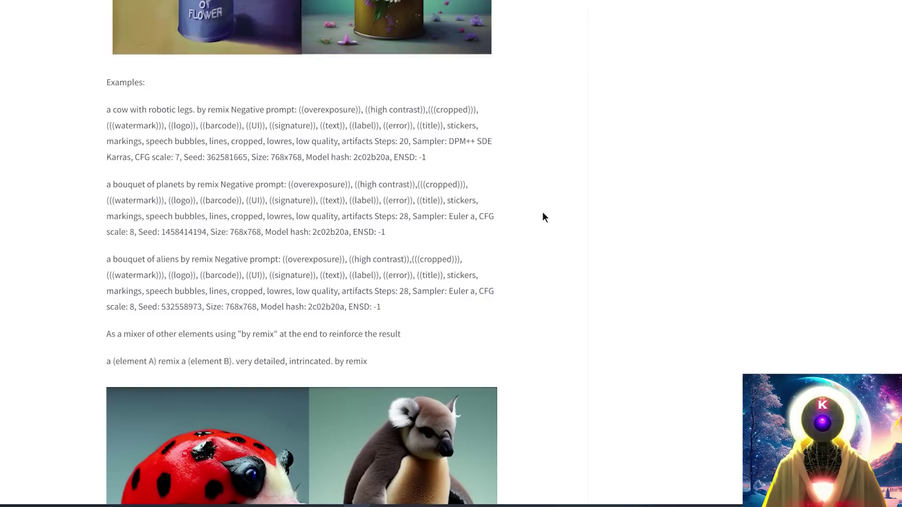
scroll(543, 217, down, 5)
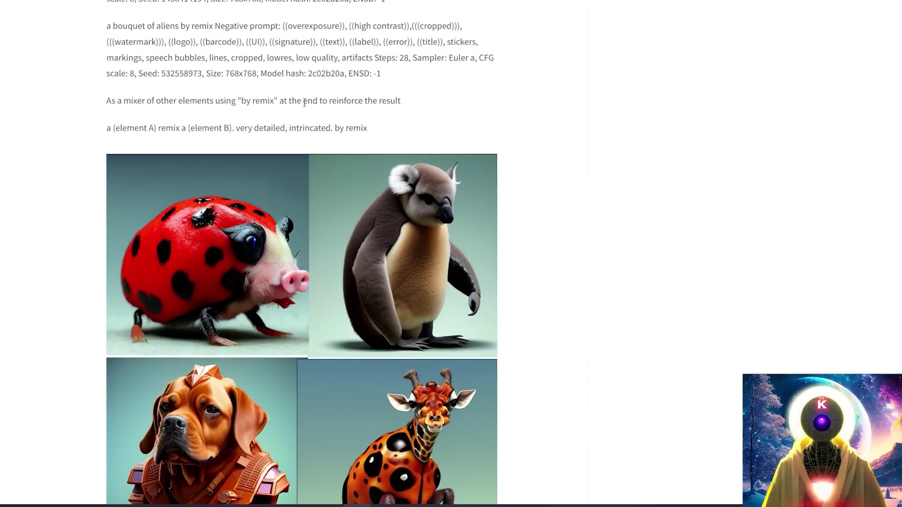
drag(241, 102, 274, 102)
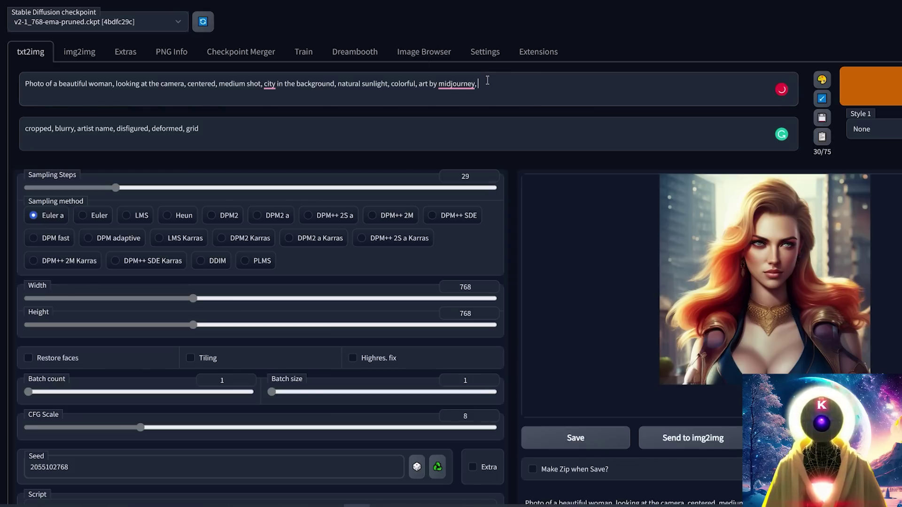
- Paste 'by remix' at the end of the txt2img portrait prompt
text(by remix)
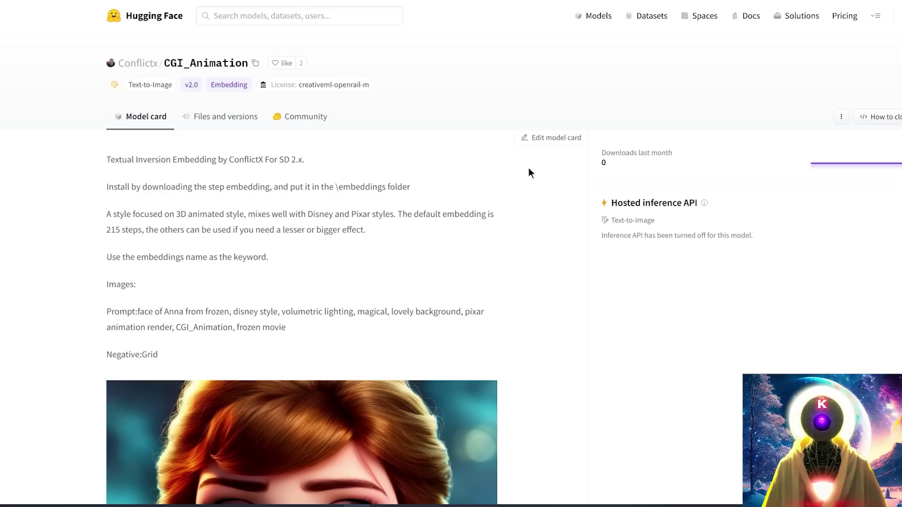
- Browse the CGI_Animation model card's example images, such as the Anna portrait and the kitten
scroll(529, 169, down, 5)
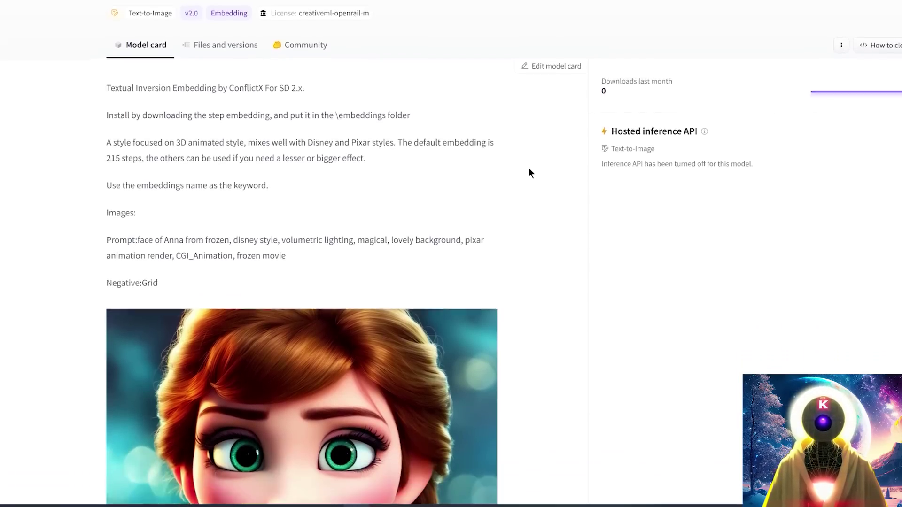
scroll(530, 173, down, 2)
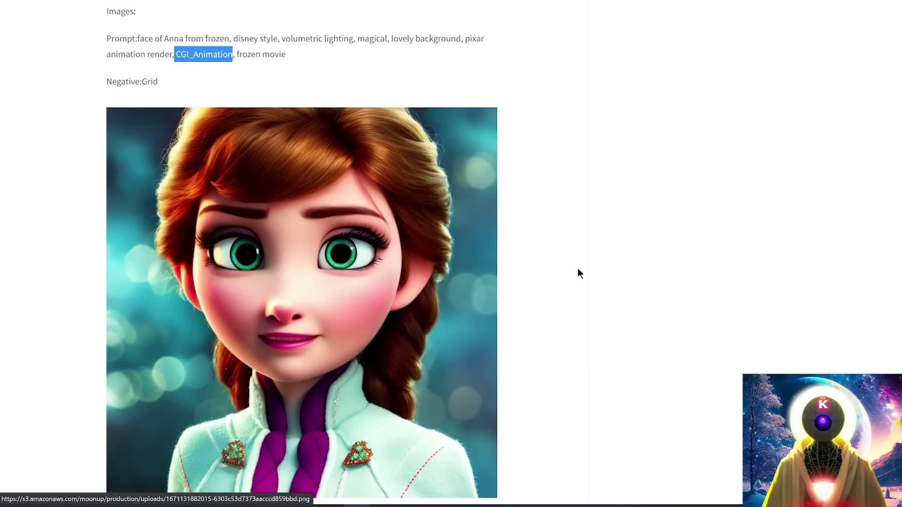
scroll(578, 272, down, 1)
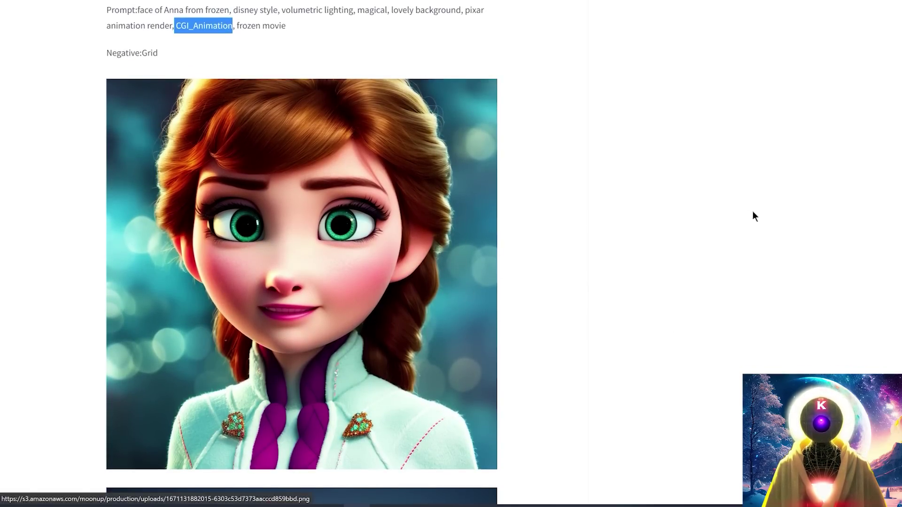
scroll(325, 79, up, 1)
scroll(338, 87, up, 1)
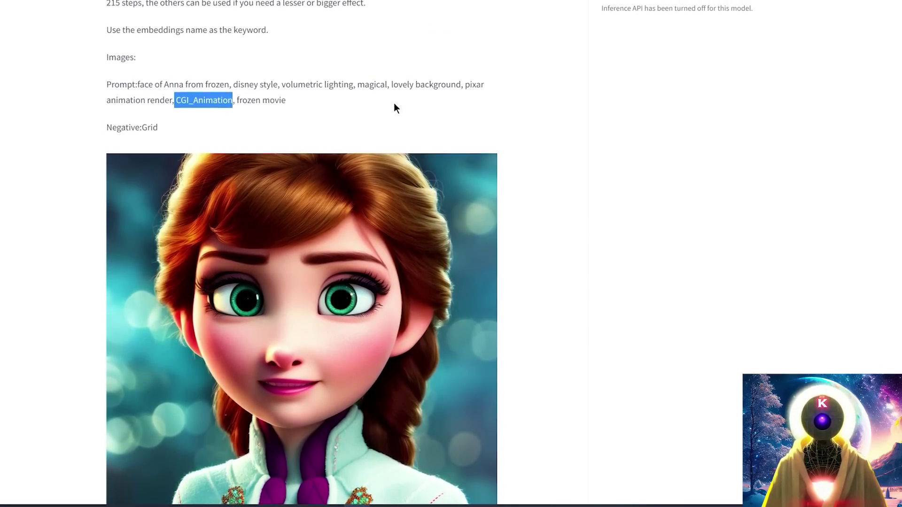
scroll(528, 281, down, 2)
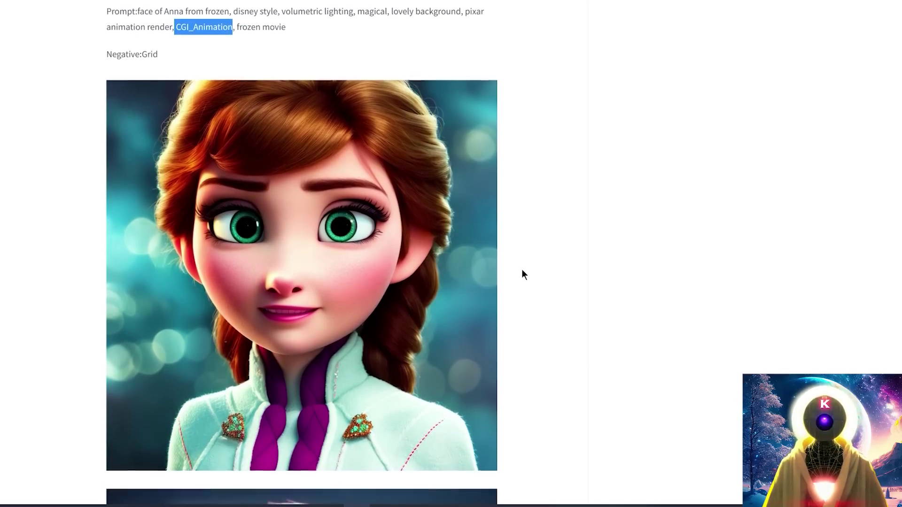
scroll(586, 165, down, 15)
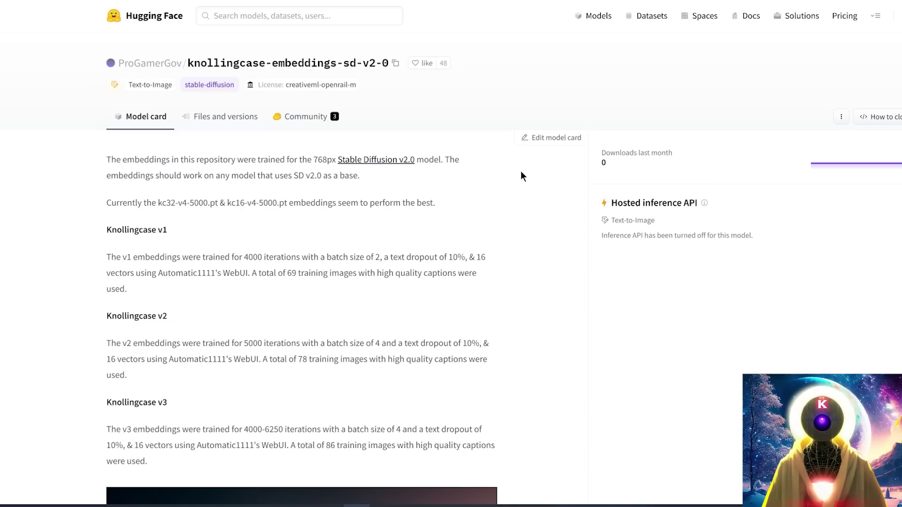
- Scroll through the knollingcase-embeddings-sd-v2-0 model card's example images
scroll(522, 172, down, 8)
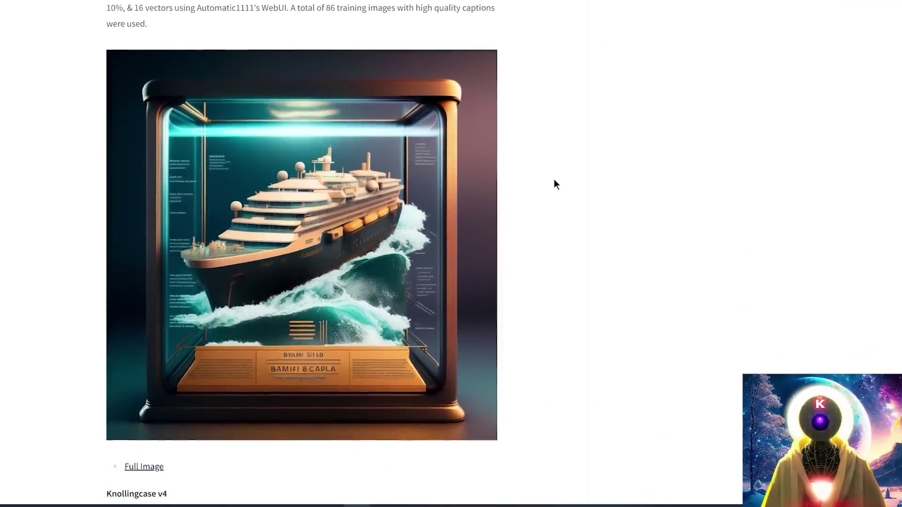
scroll(555, 183, down, 10)
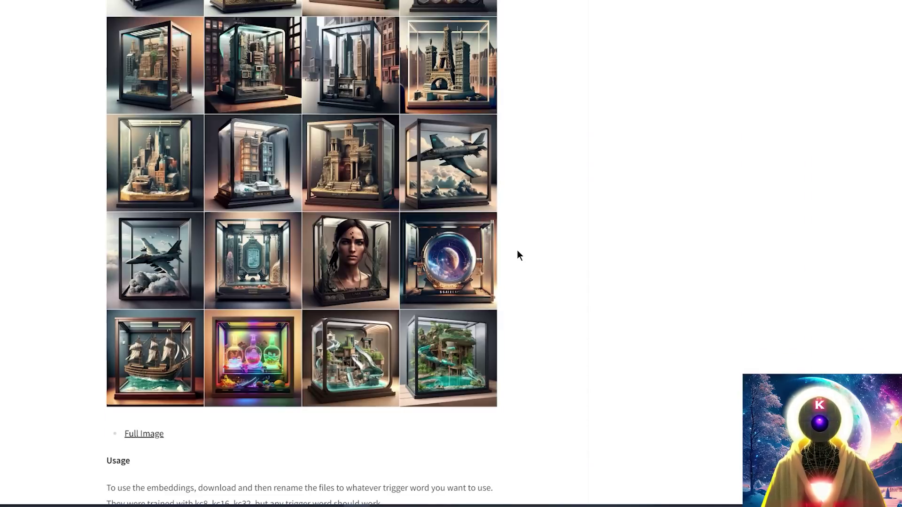
scroll(518, 251, down, 1)
scroll(518, 251, down, 5)
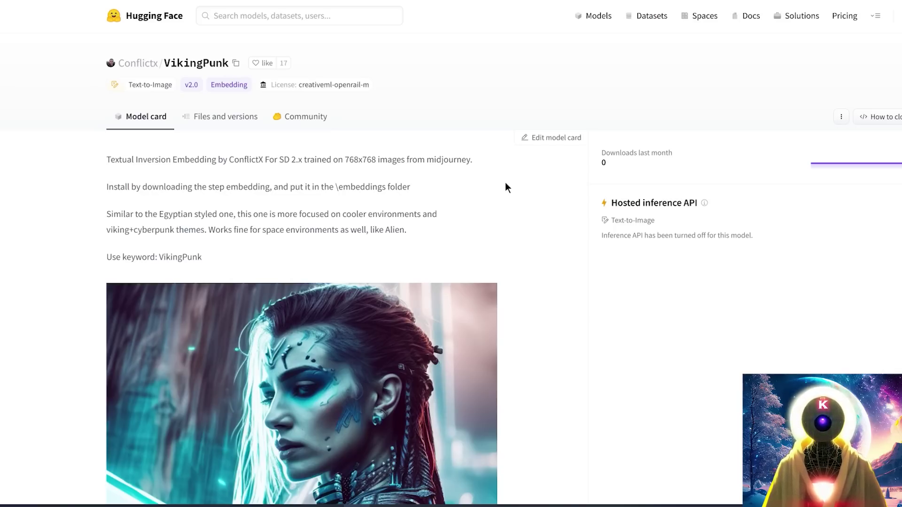
- Scroll the VikingPunk model card down to its example images, including the alien
scroll(510, 202, down, 5)
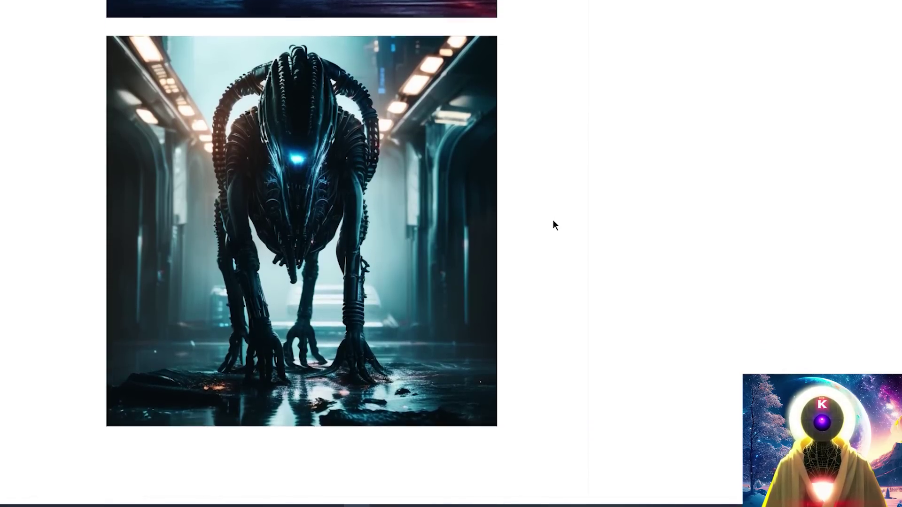
- Return to the vray-render model card and scroll through its example renders
key(alt+Left)
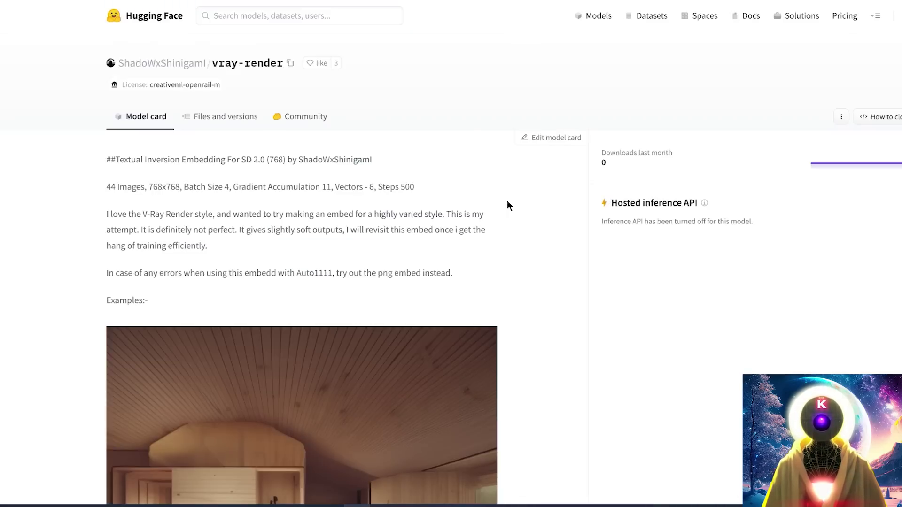
scroll(507, 206, down, 9)
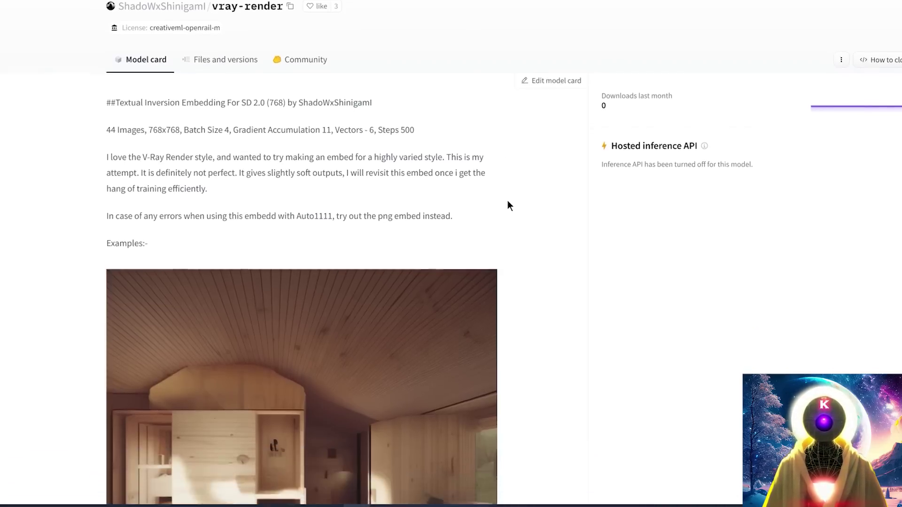
scroll(507, 206, down, 15)
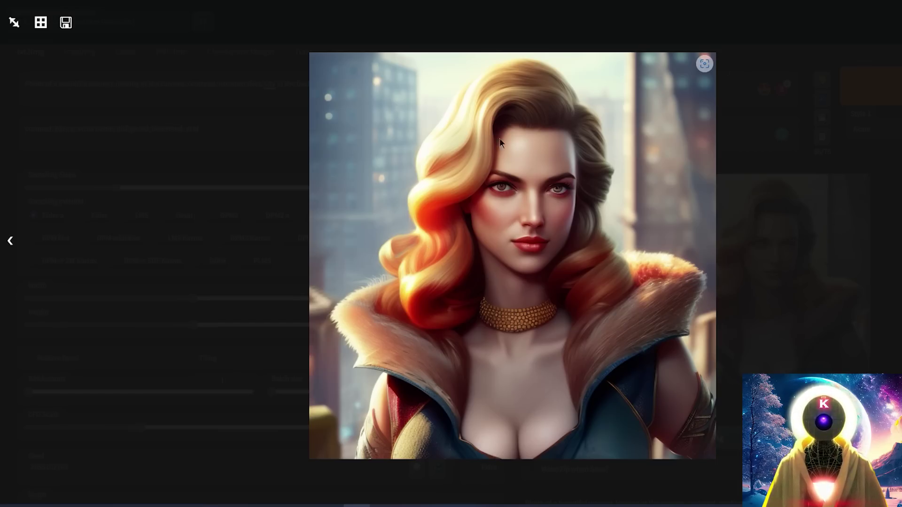
- Close the full-size preview of the vray-render portrait
click(832, 195)
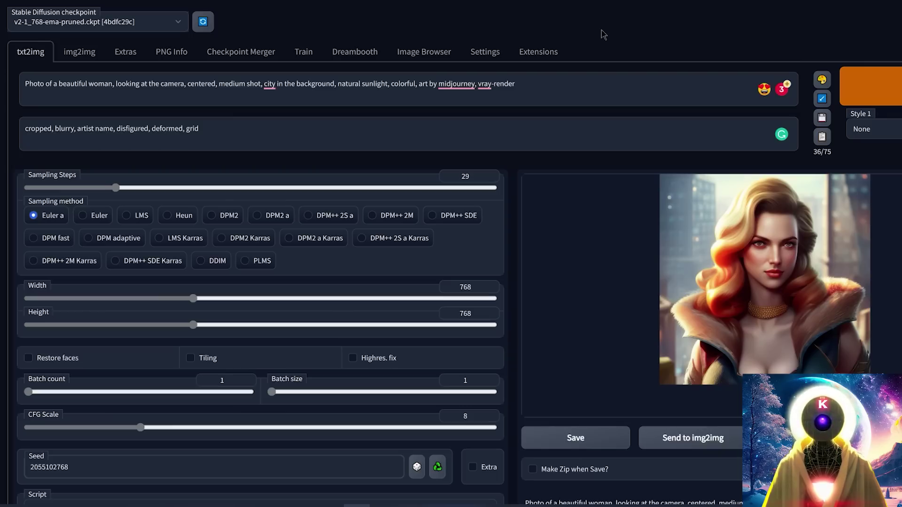